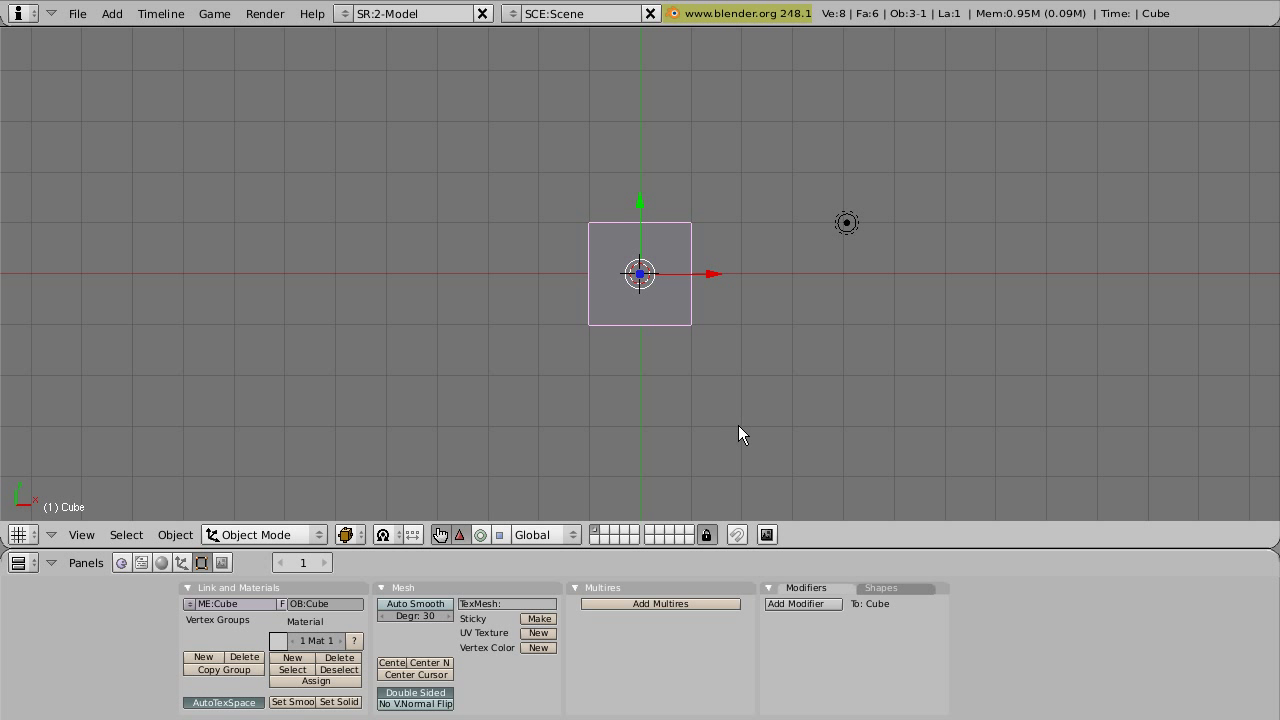
Step: Orbit out of top view into a tilted perspective and zoom in on the default cube
middle_drag(758, 430, 678, 379)
scroll(678, 379, up, 3)
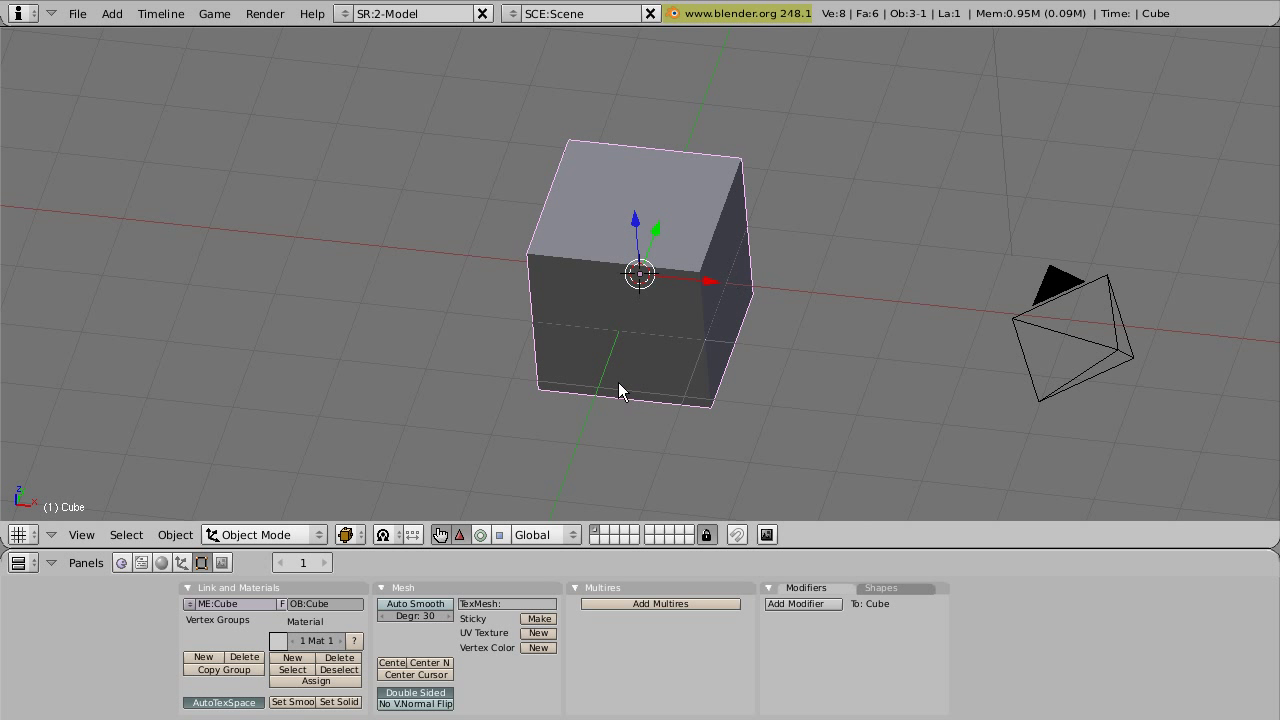
Step: Turn off the transform manipulator and delete the default cube
click(440, 535)
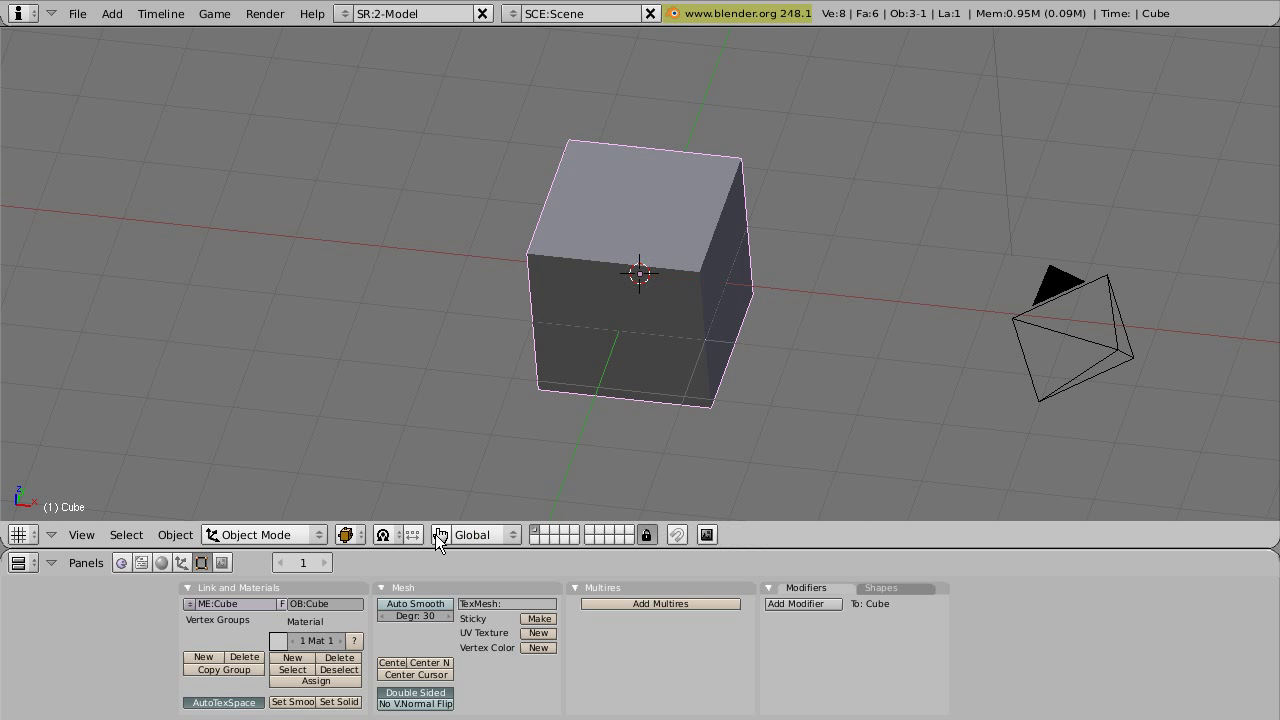
middle_drag(617, 423, 698, 354)
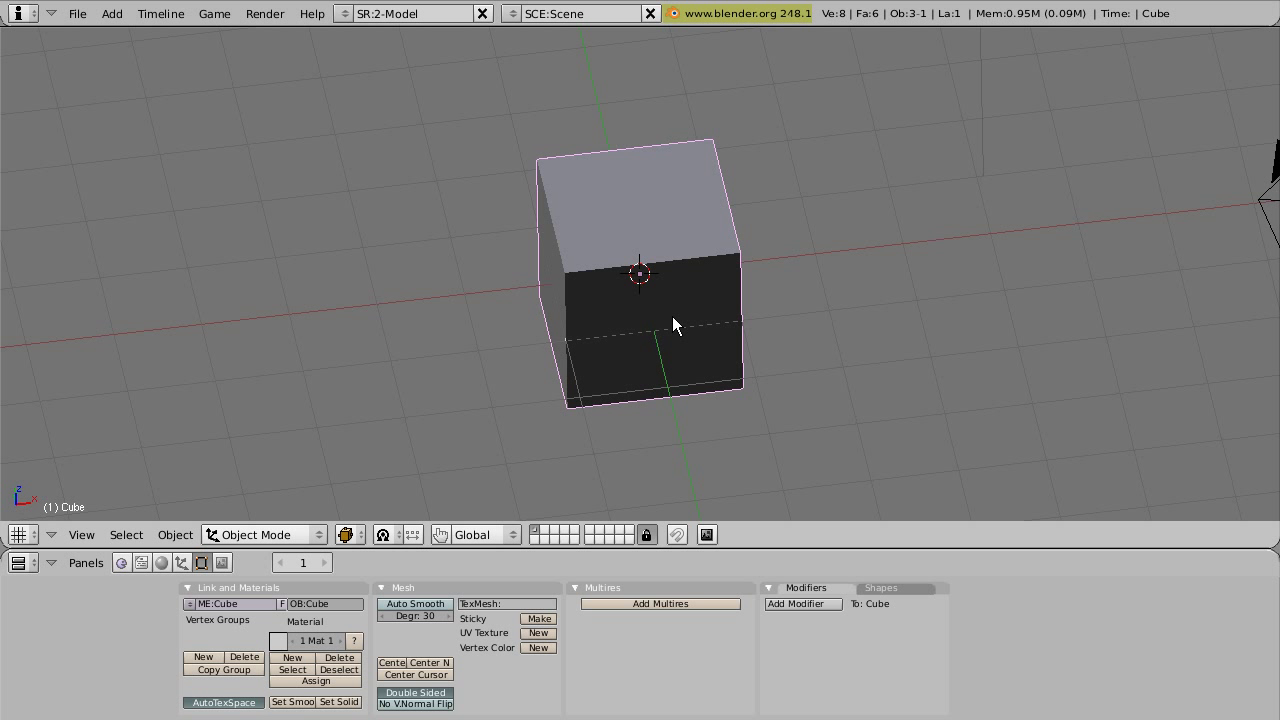
key(x)
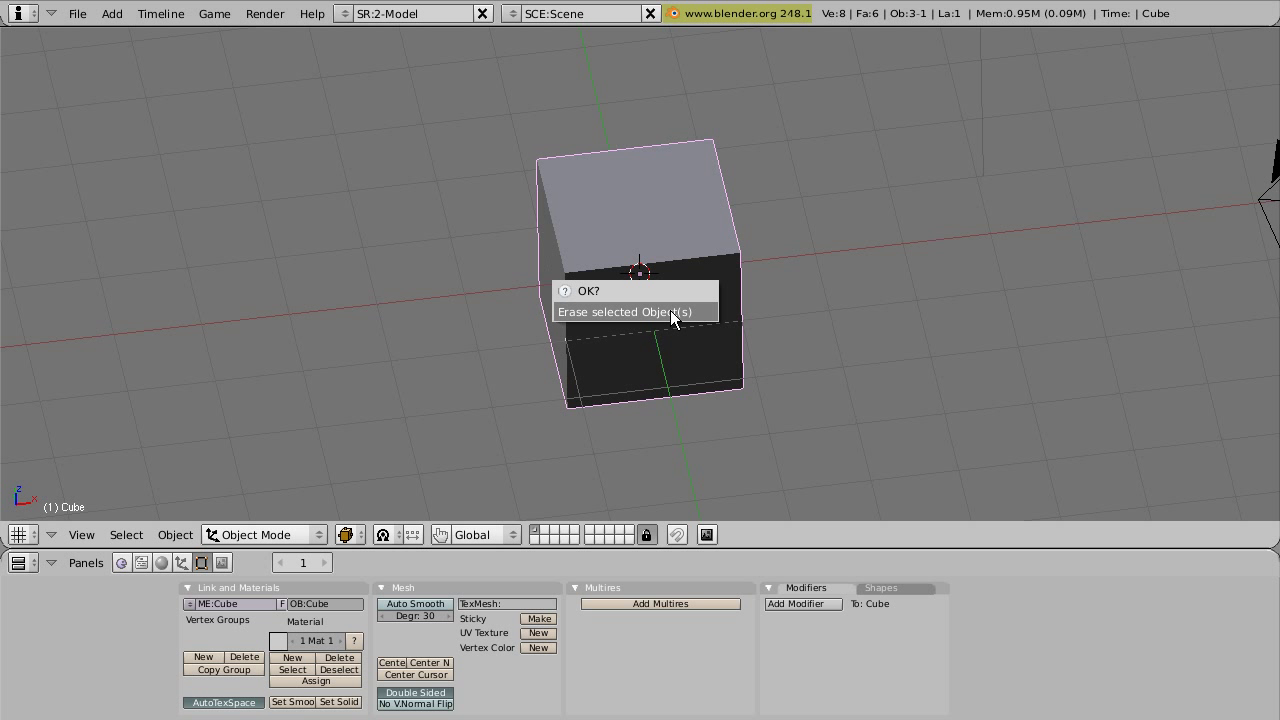
click(670, 310)
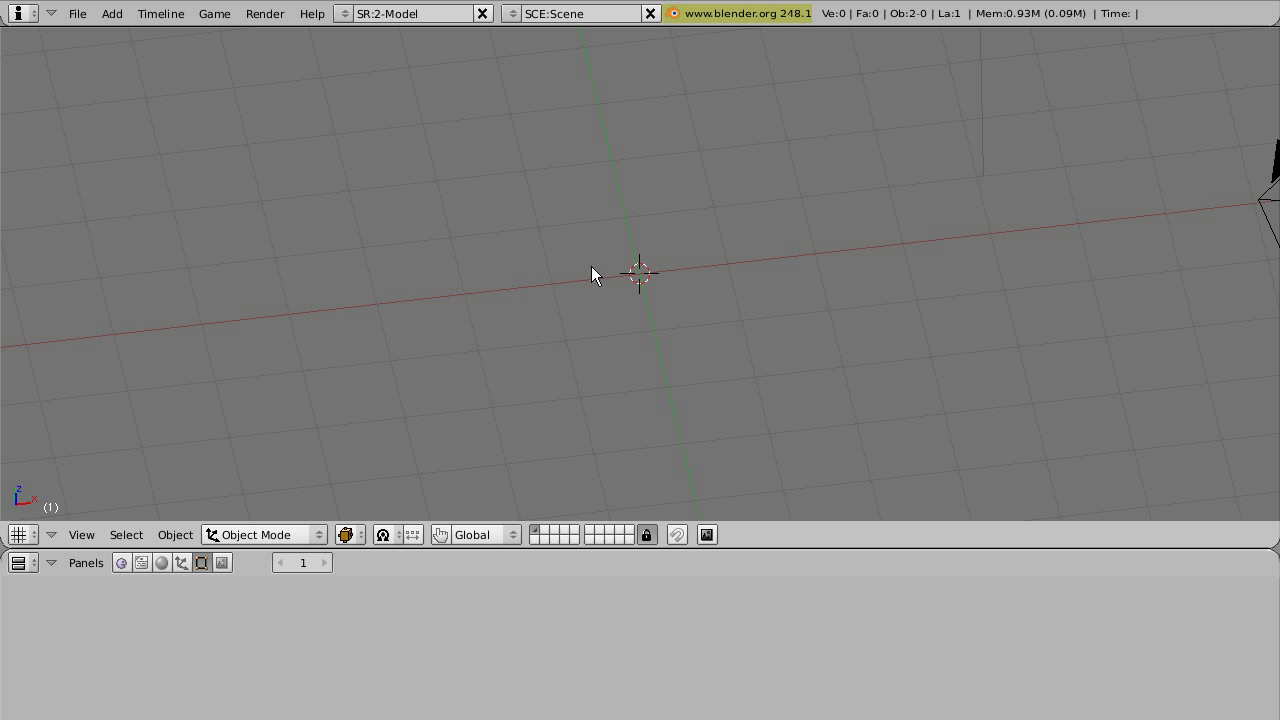
Step: Add a UV sphere with 8 segments and 8 rings
key(space)
mouse_move(700, 262)
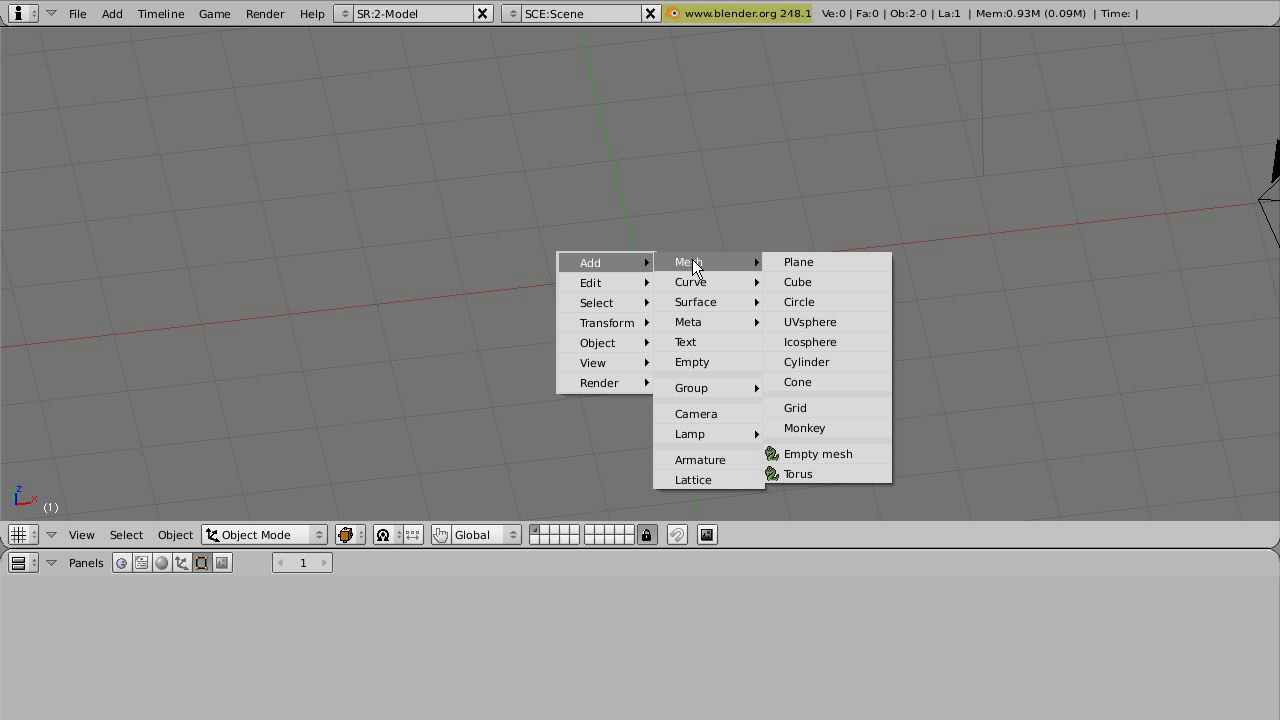
click(822, 326)
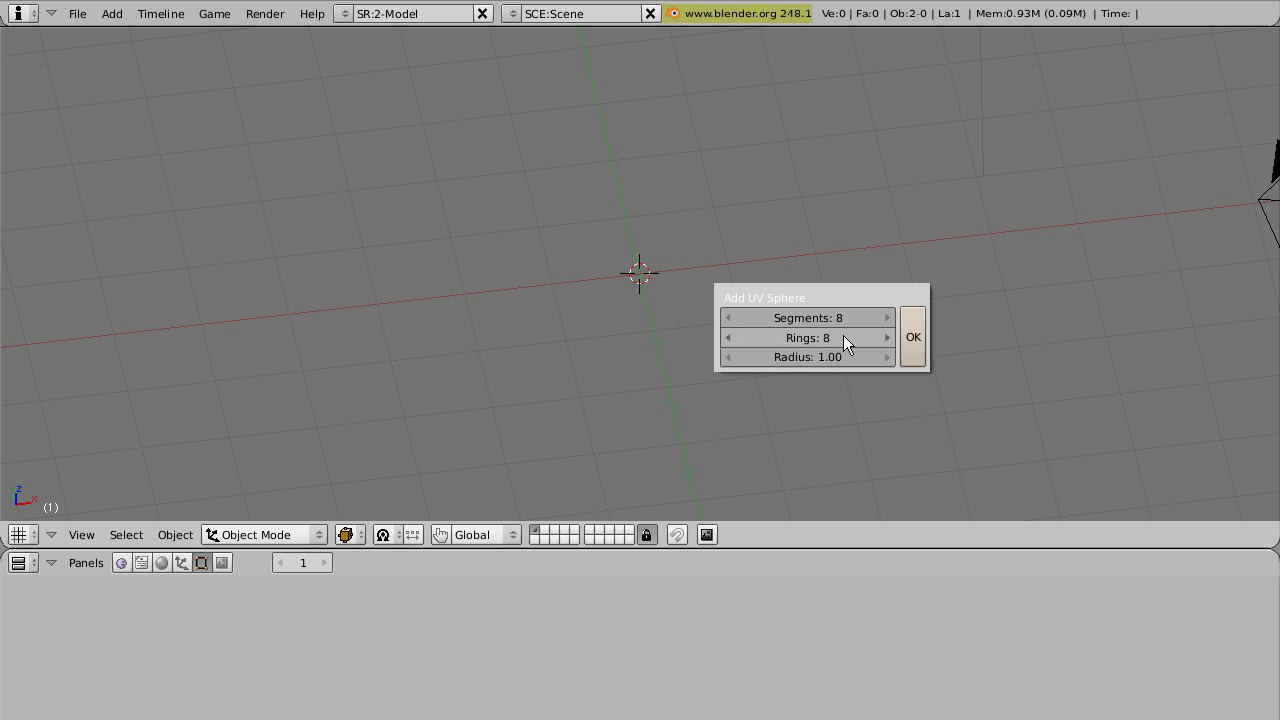
click(916, 337)
Step: Enter Edit Mode on the sphere, enable Occlude background geometry, and switch to side view
mouse_move(667, 292)
middle_down()
mouse_move(514, 239)
mouse_move(660, 274)
mouse_move(751, 216)
mouse_move(624, 327)
middle_up()
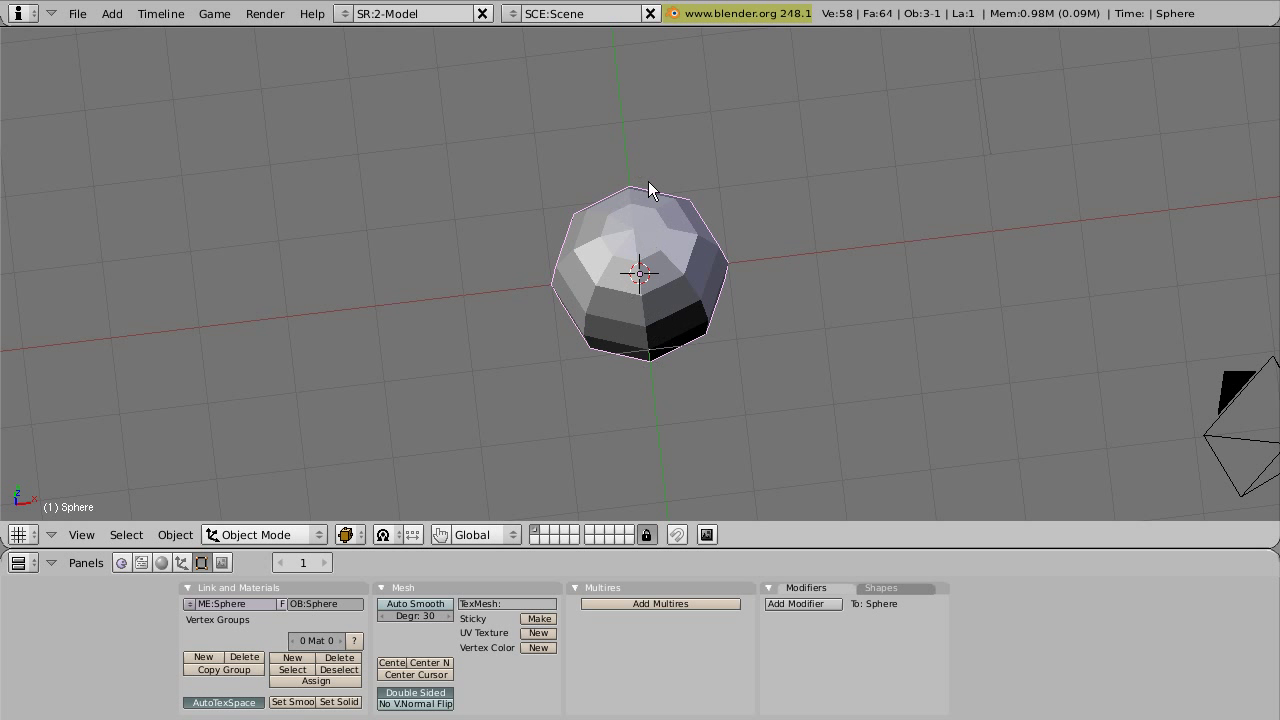
mouse_move(645, 345)
middle_down()
mouse_move(666, 283)
mouse_move(697, 270)
middle_up()
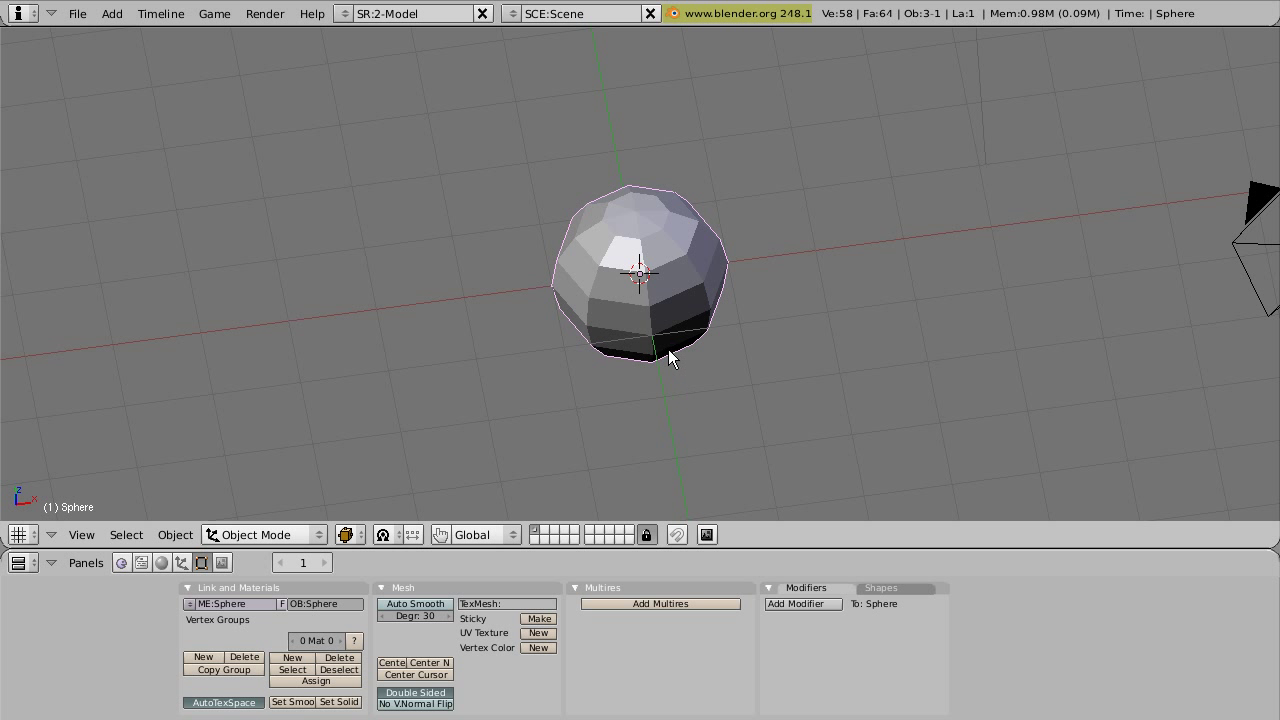
key(Tab)
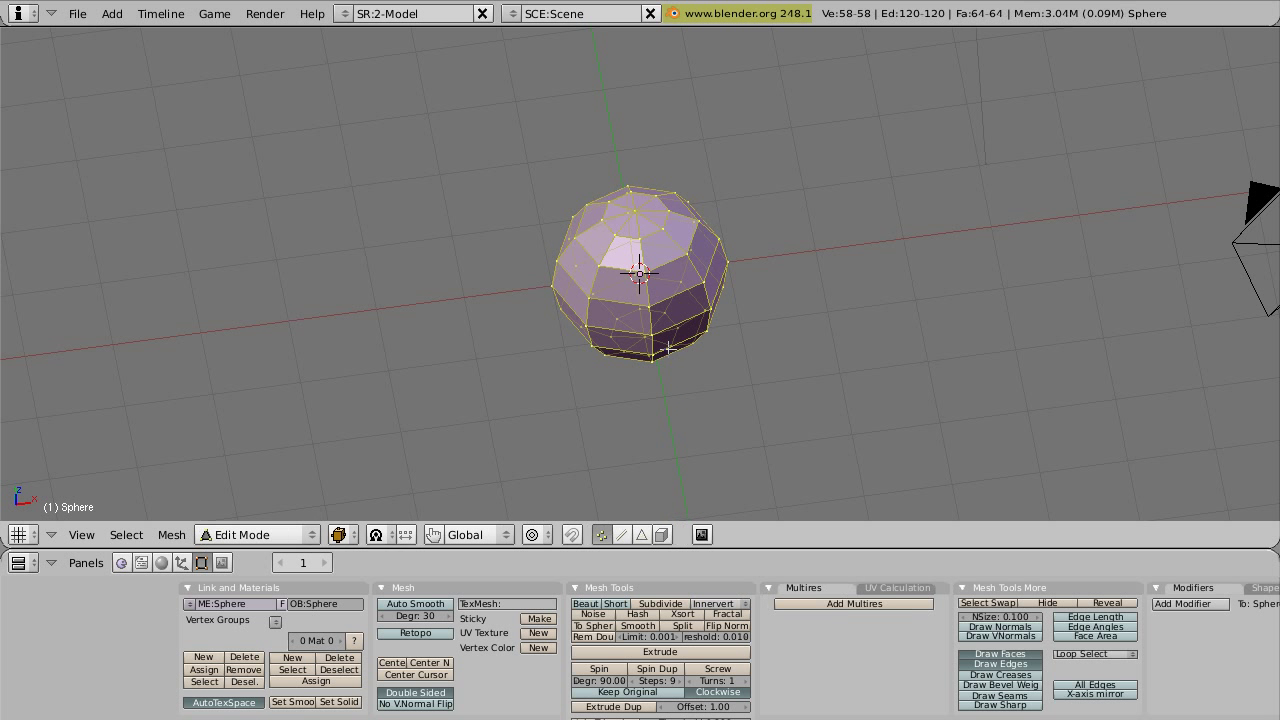
middle_drag(754, 360, 688, 362)
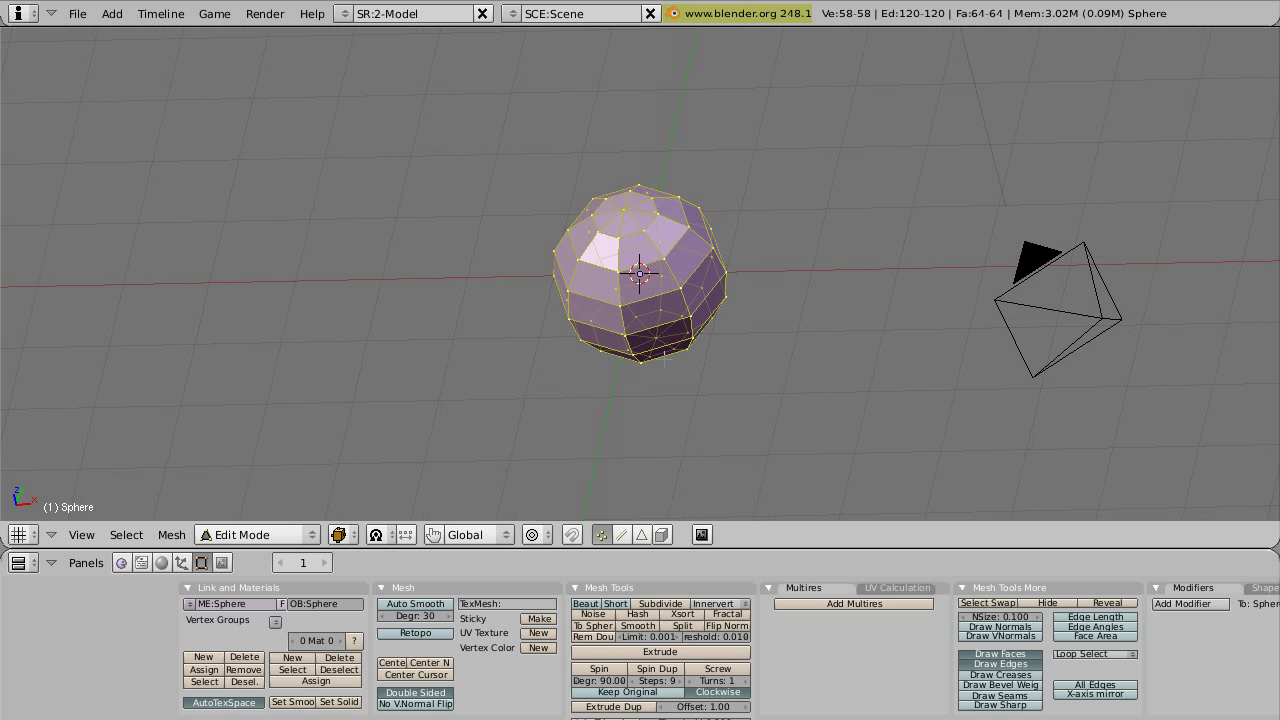
click(663, 535)
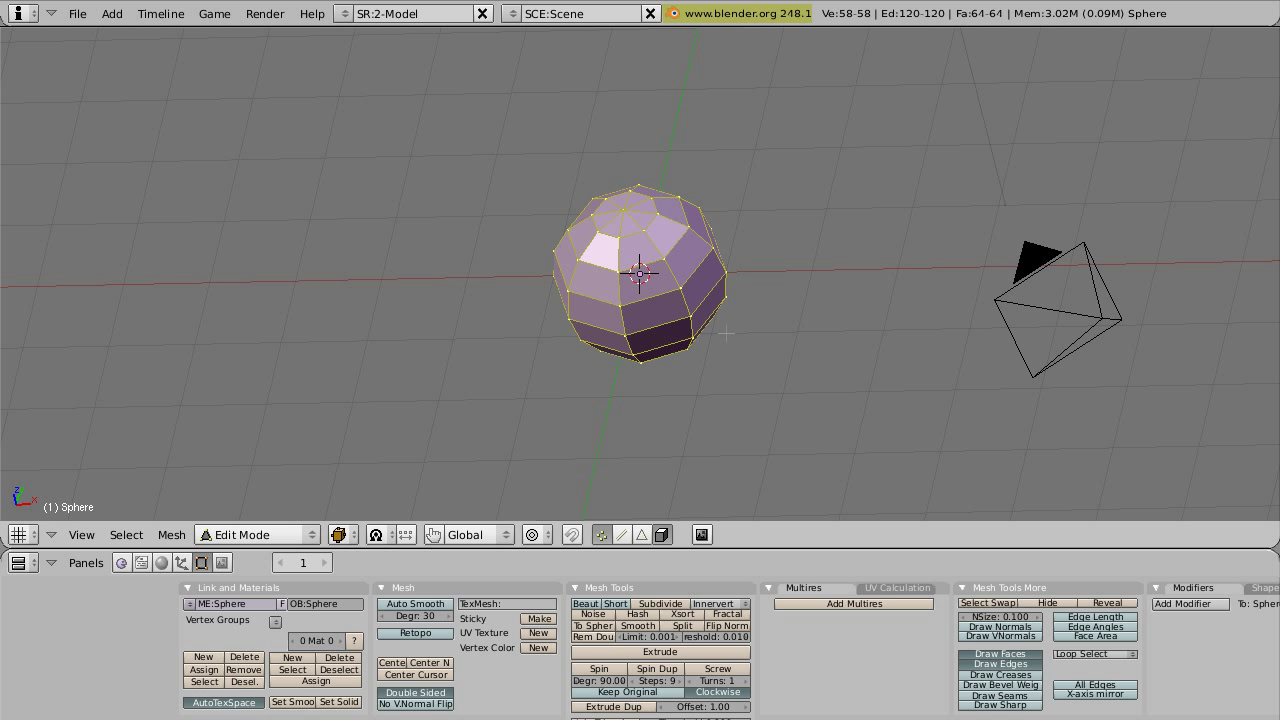
key(KP_3)
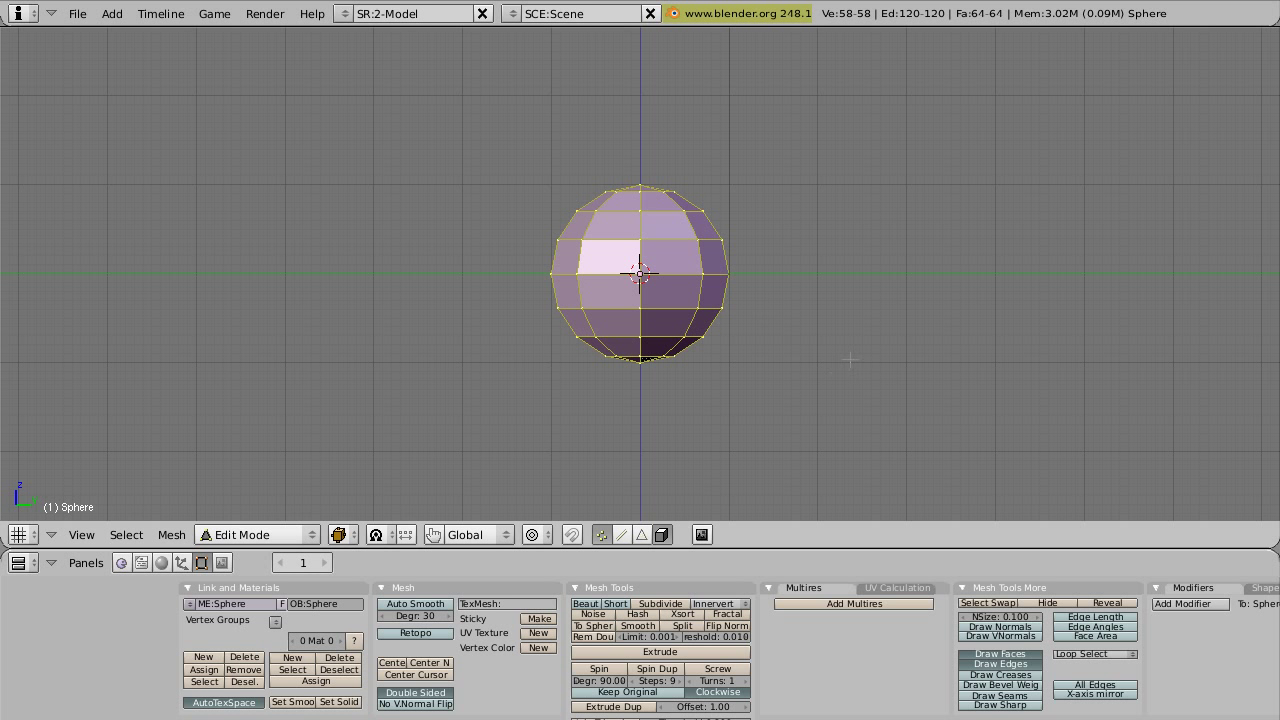
Step: Rotate the sphere's mesh -90 degrees so a pole faces front
key(r)
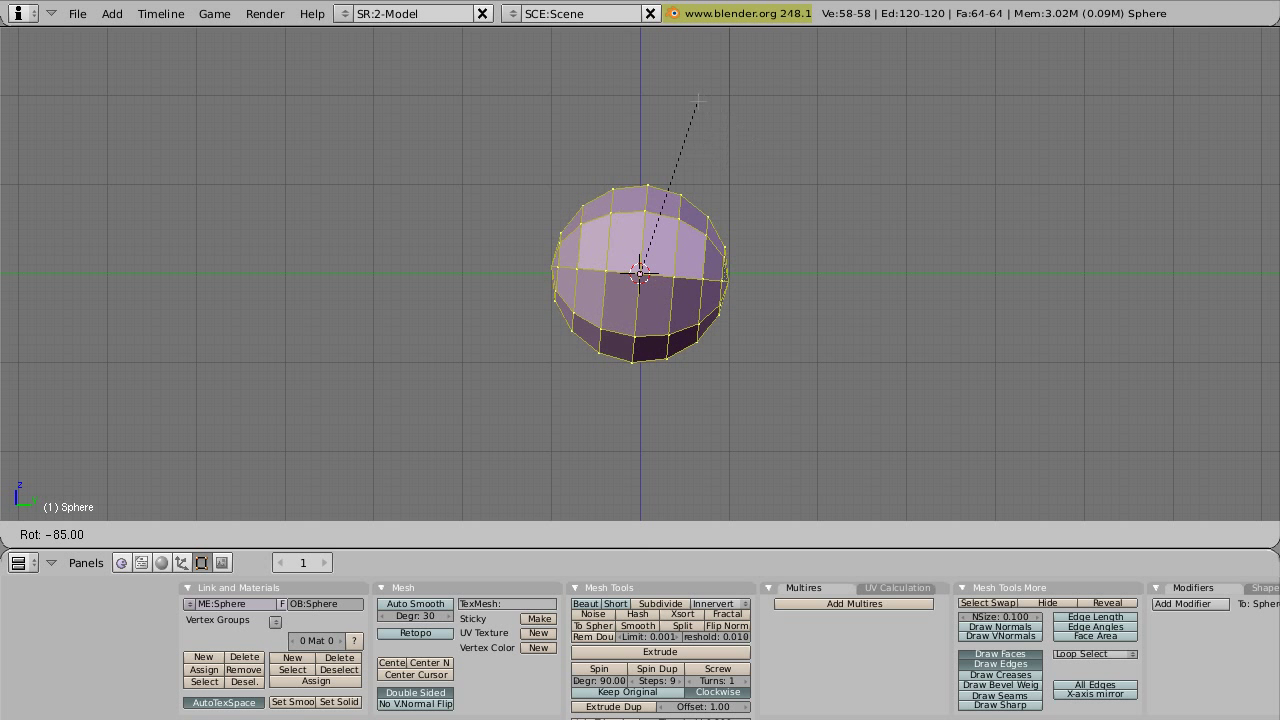
click(746, 132)
key(r)
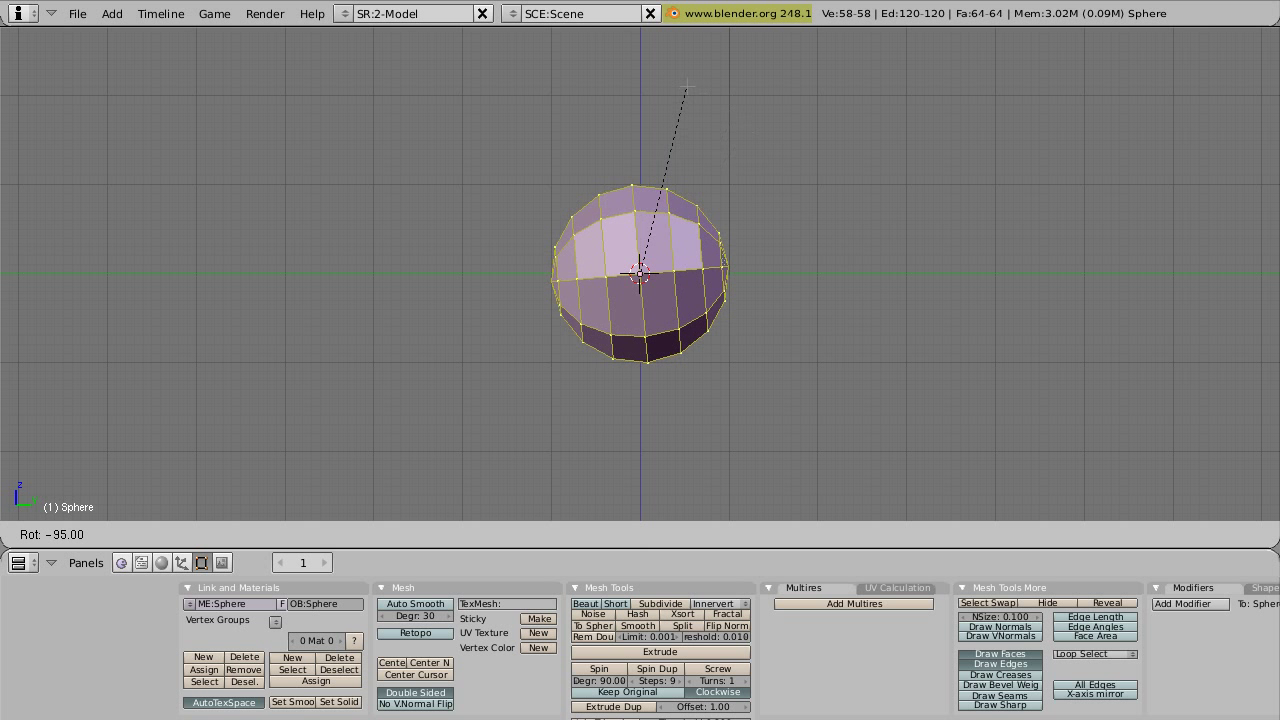
click(78, 525)
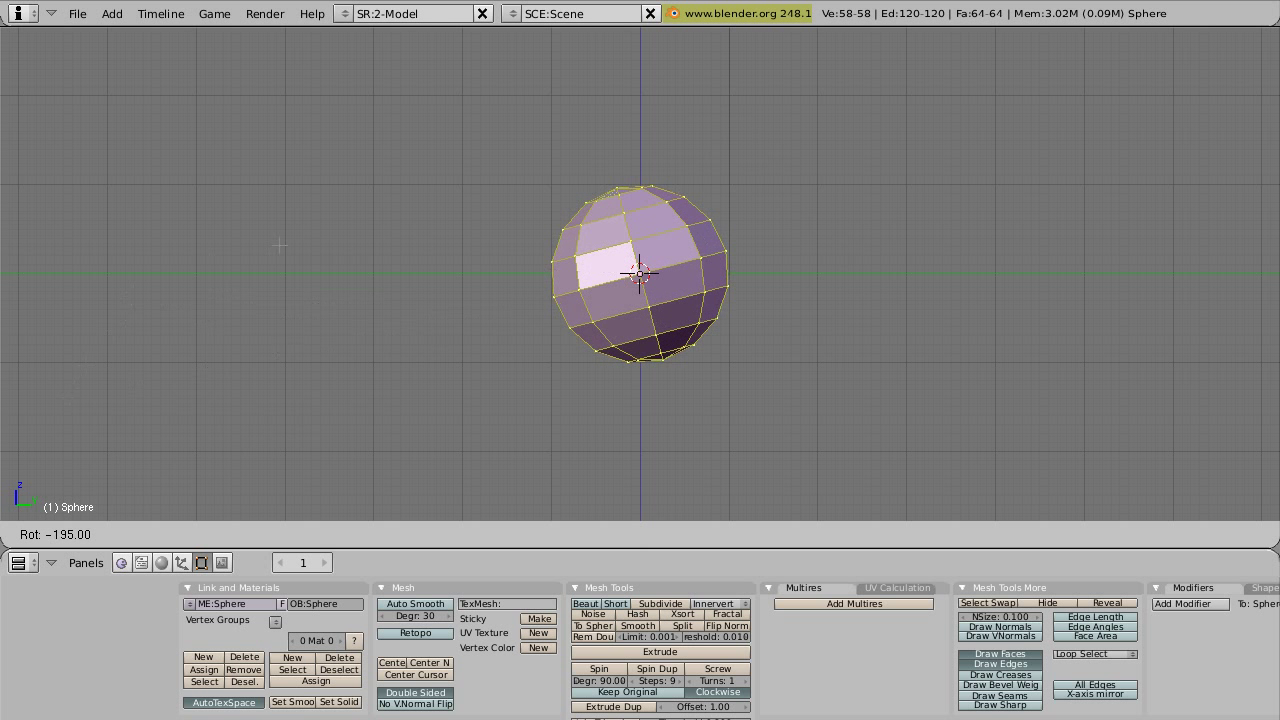
click(678, 152)
middle_drag(566, 248, 569, 275)
scroll(566, 262, up, 3)
middle_drag(677, 243, 771, 275)
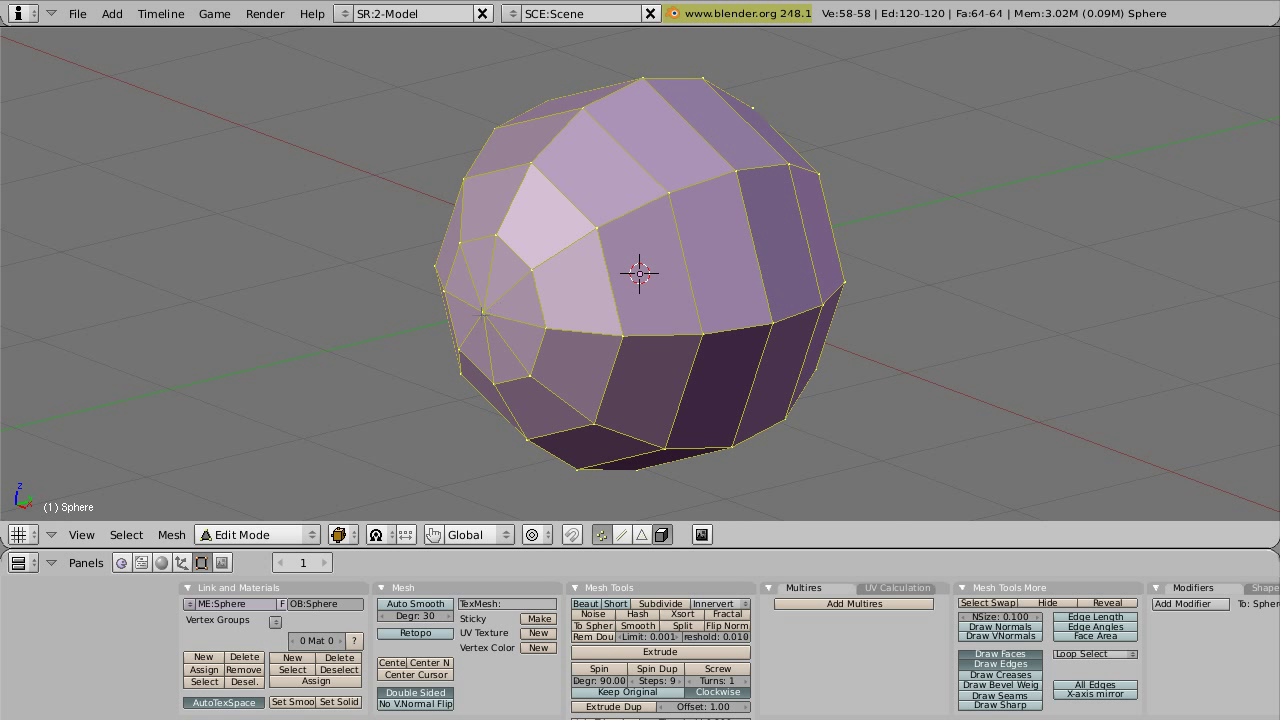
middle_drag(486, 315, 520, 311)
scroll(520, 311, up, 1)
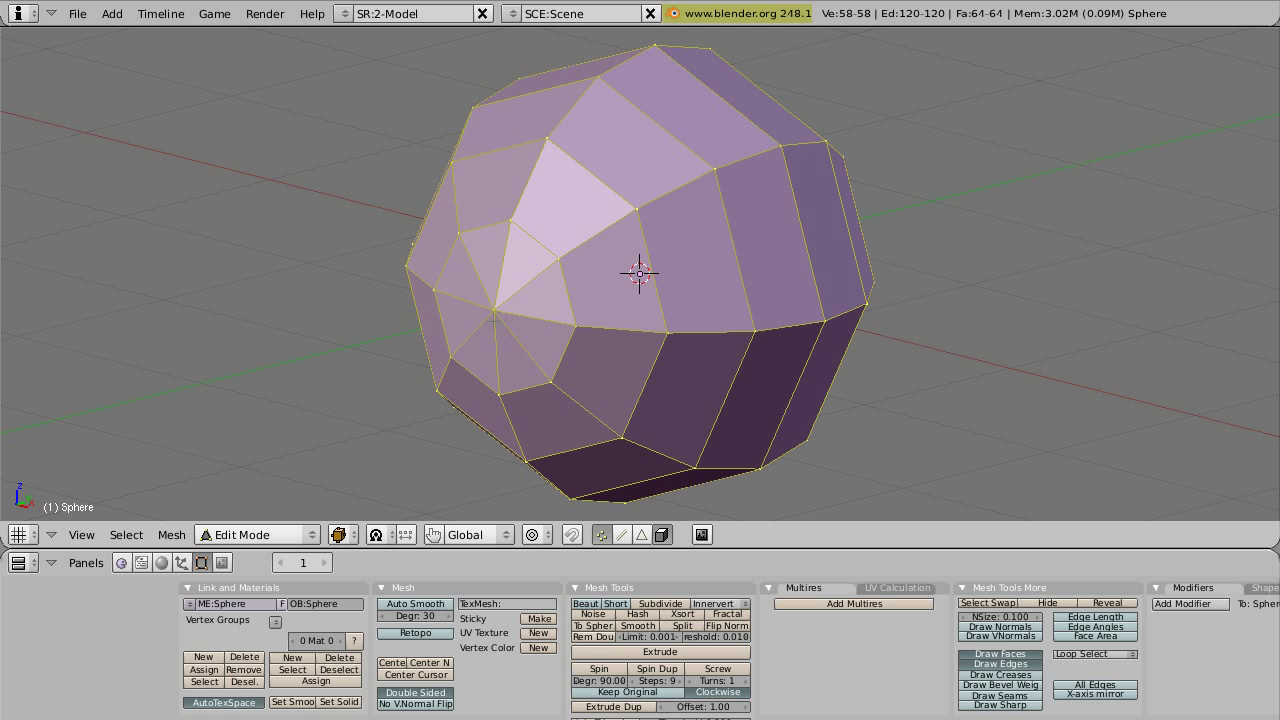
right_click(507, 307)
key(g)
key(y)
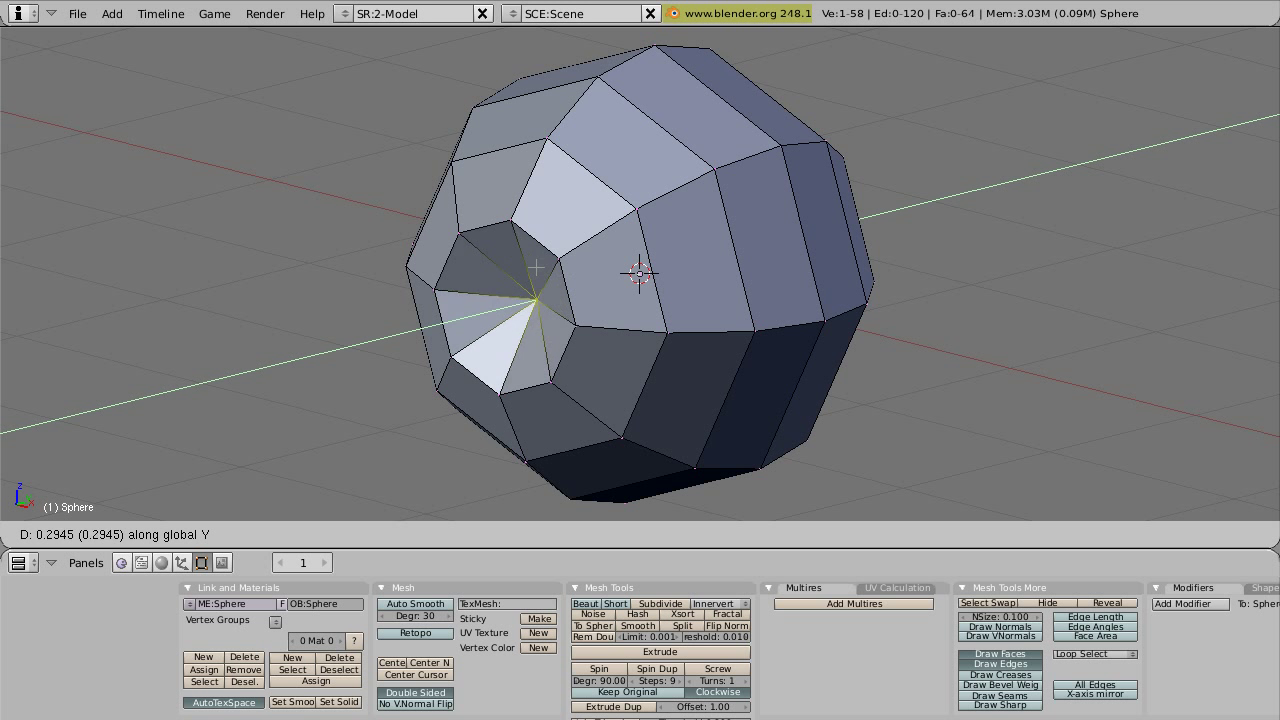
click(482, 289)
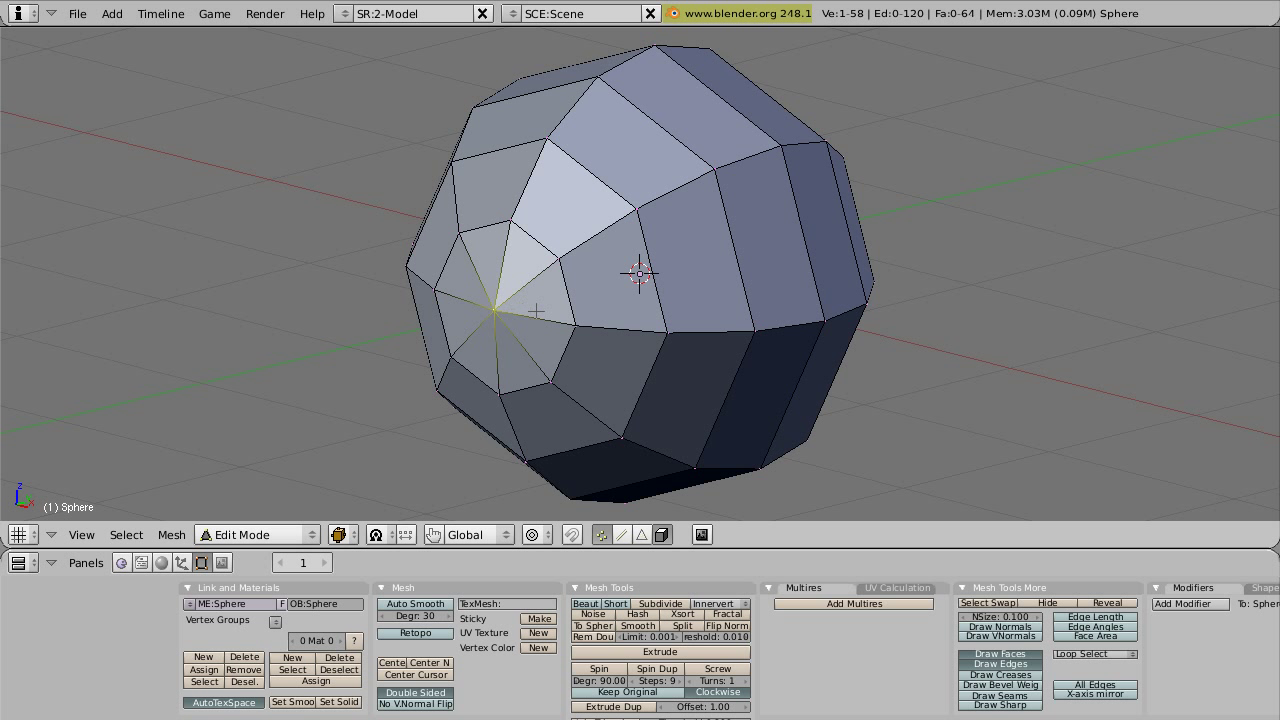
Step: Select the whole mesh and set it to smooth shading
key(a)
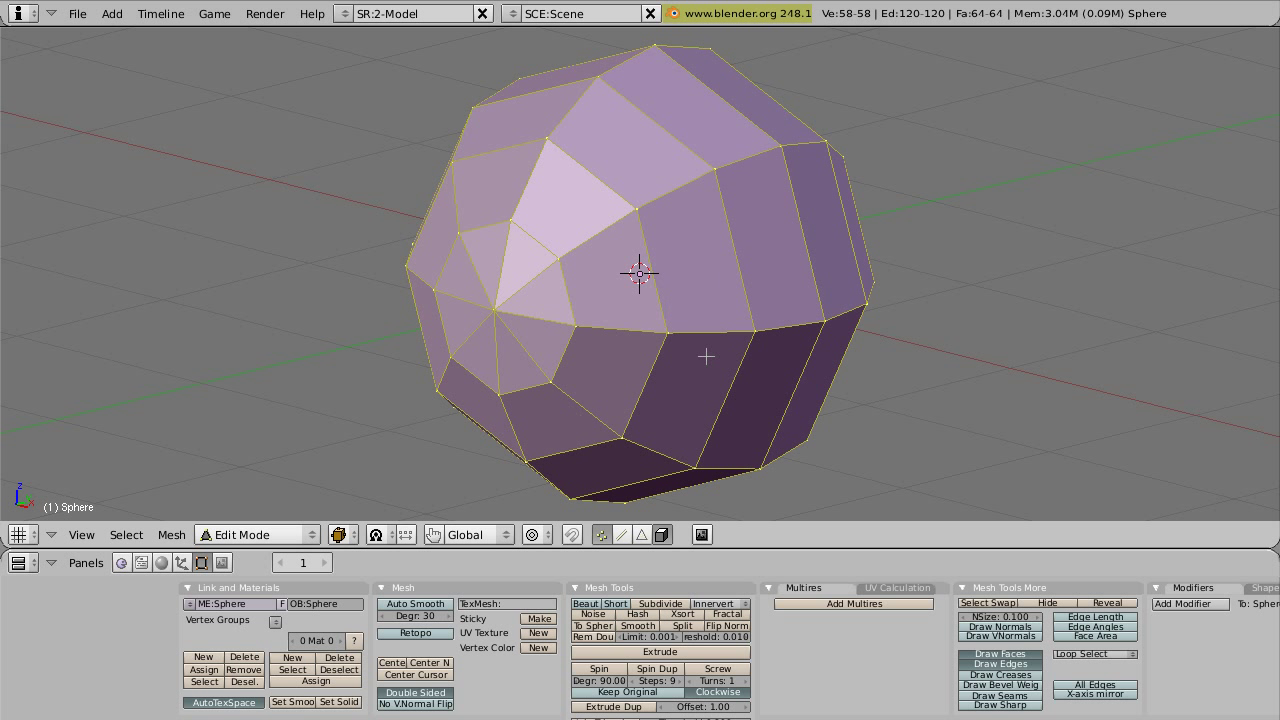
scroll(288, 706, down, 1)
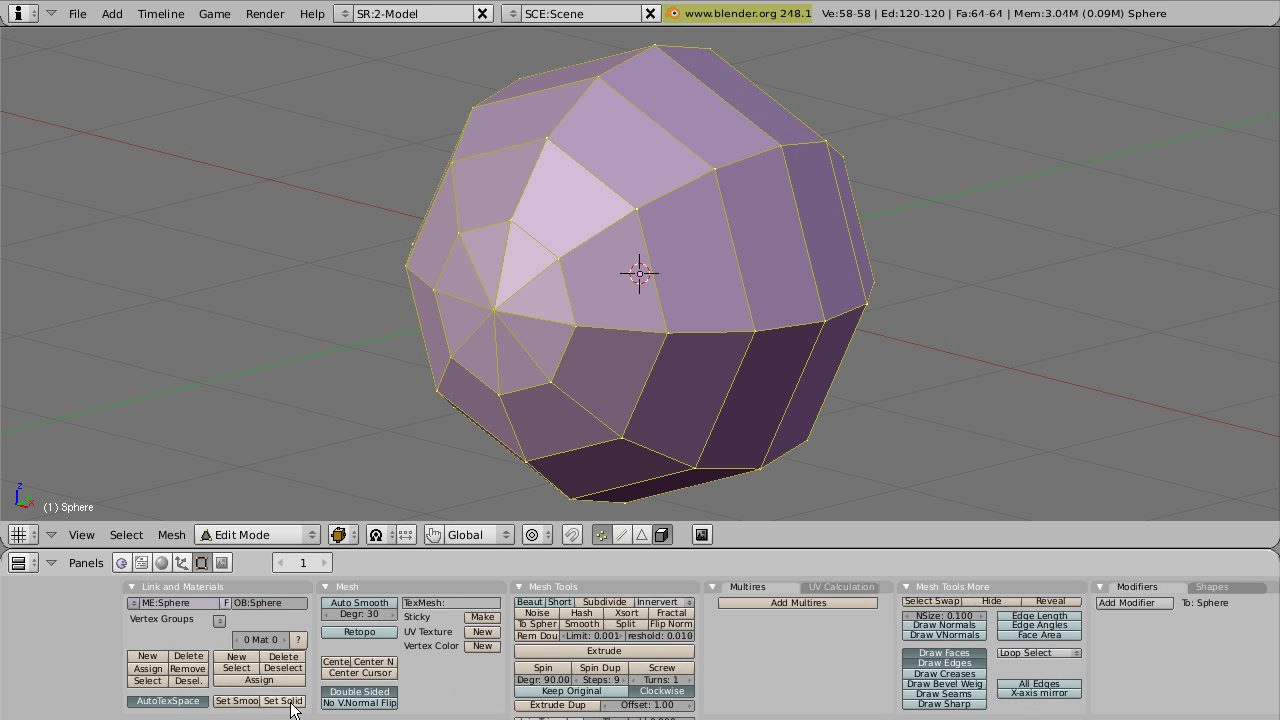
click(240, 705)
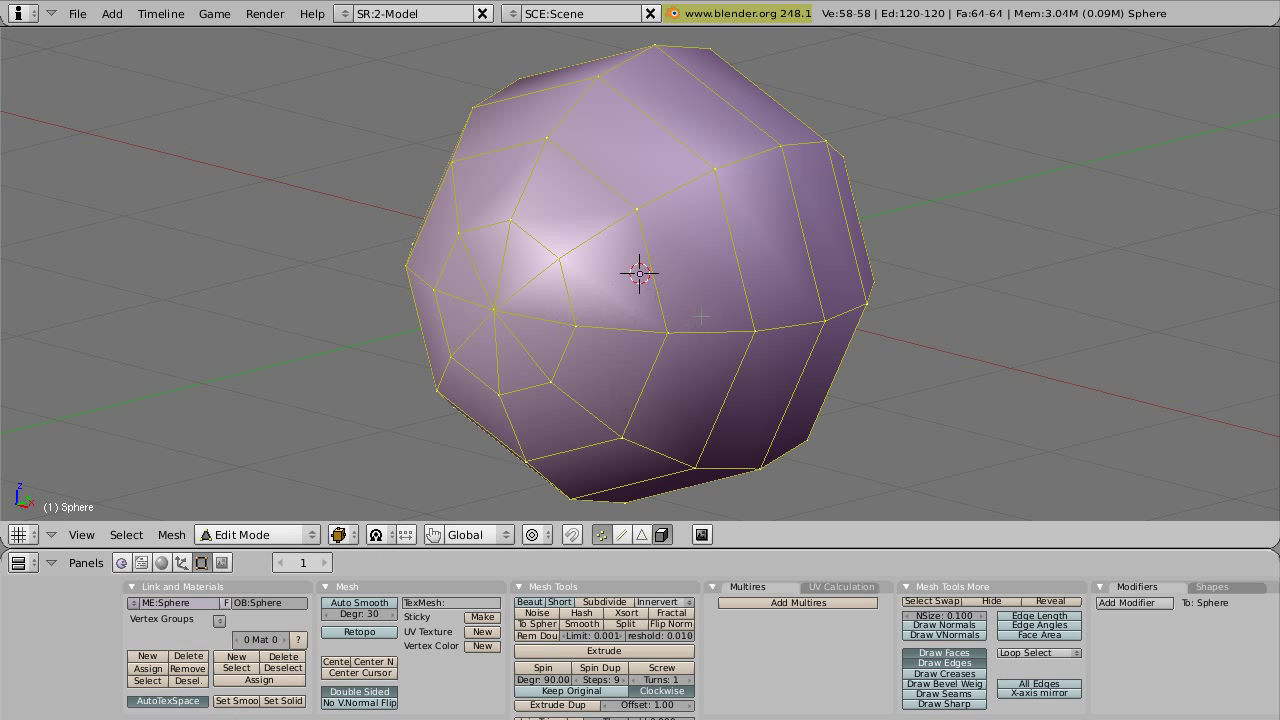
middle_drag(666, 242, 588, 277)
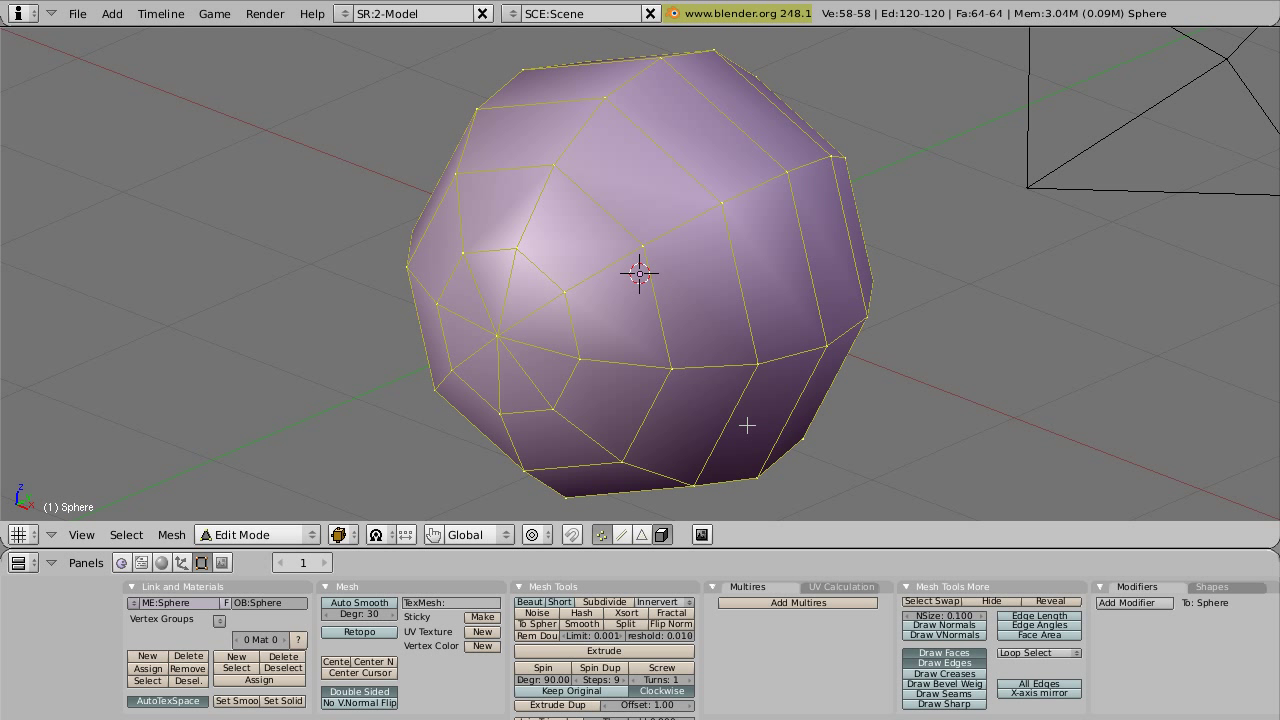
Step: Add a level 1 Subsurf modifier with 'apply to editing cage' enabled
click(1136, 604)
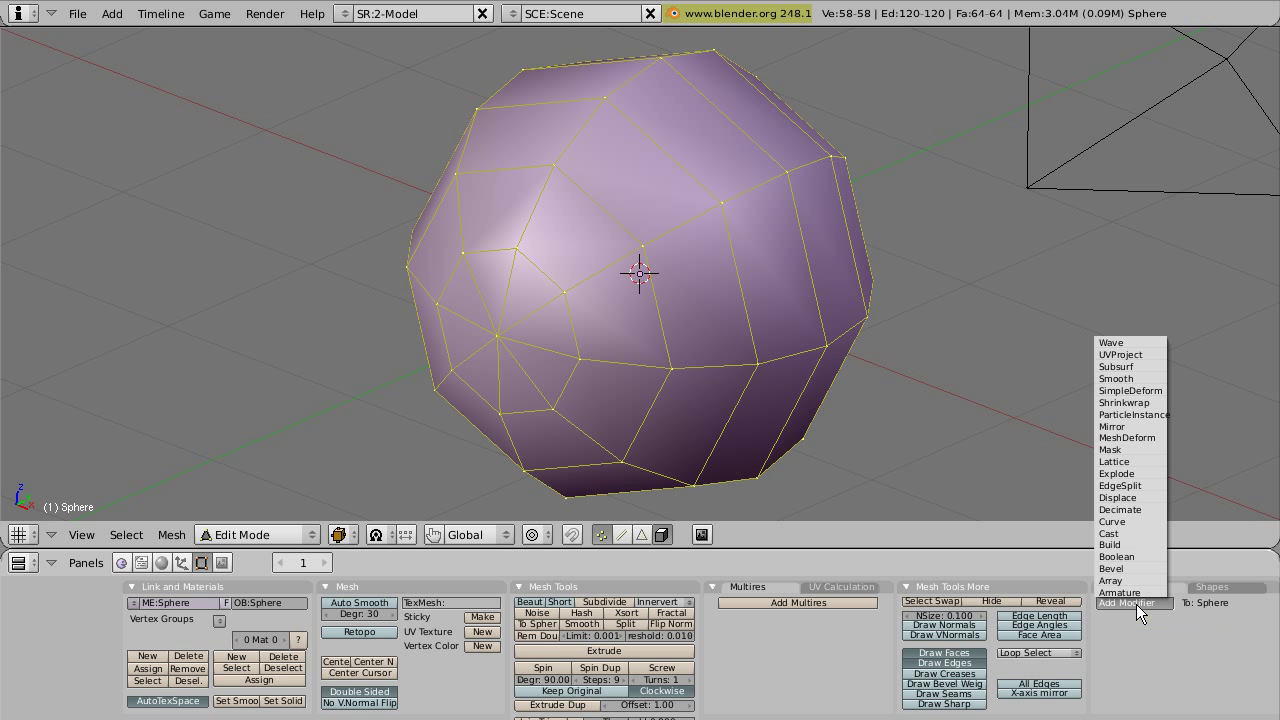
click(1133, 367)
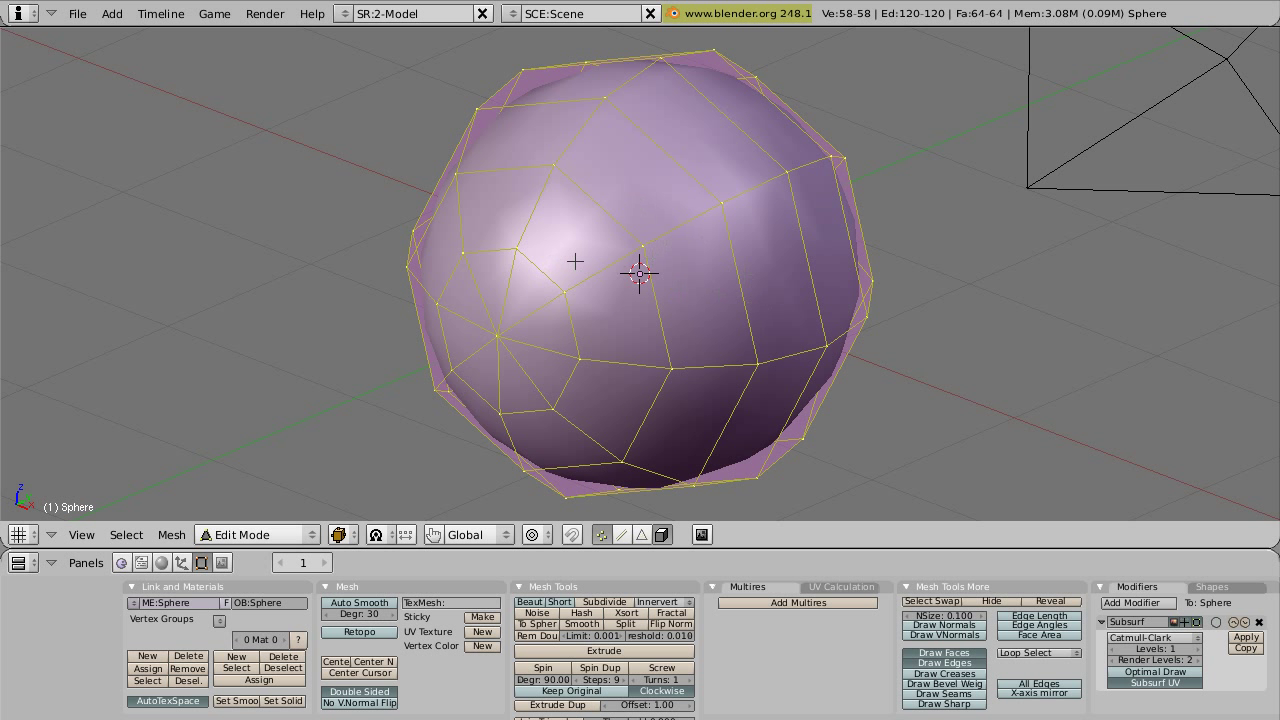
click(1216, 622)
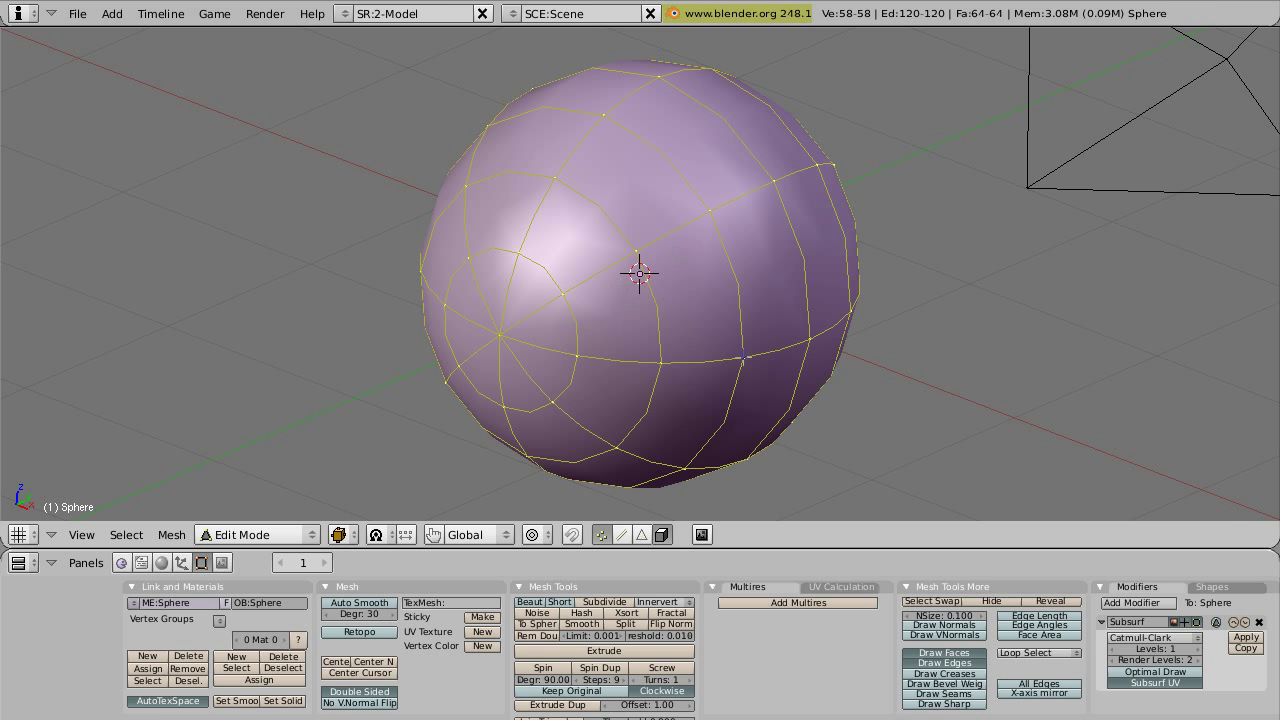
middle_drag(808, 350, 755, 374)
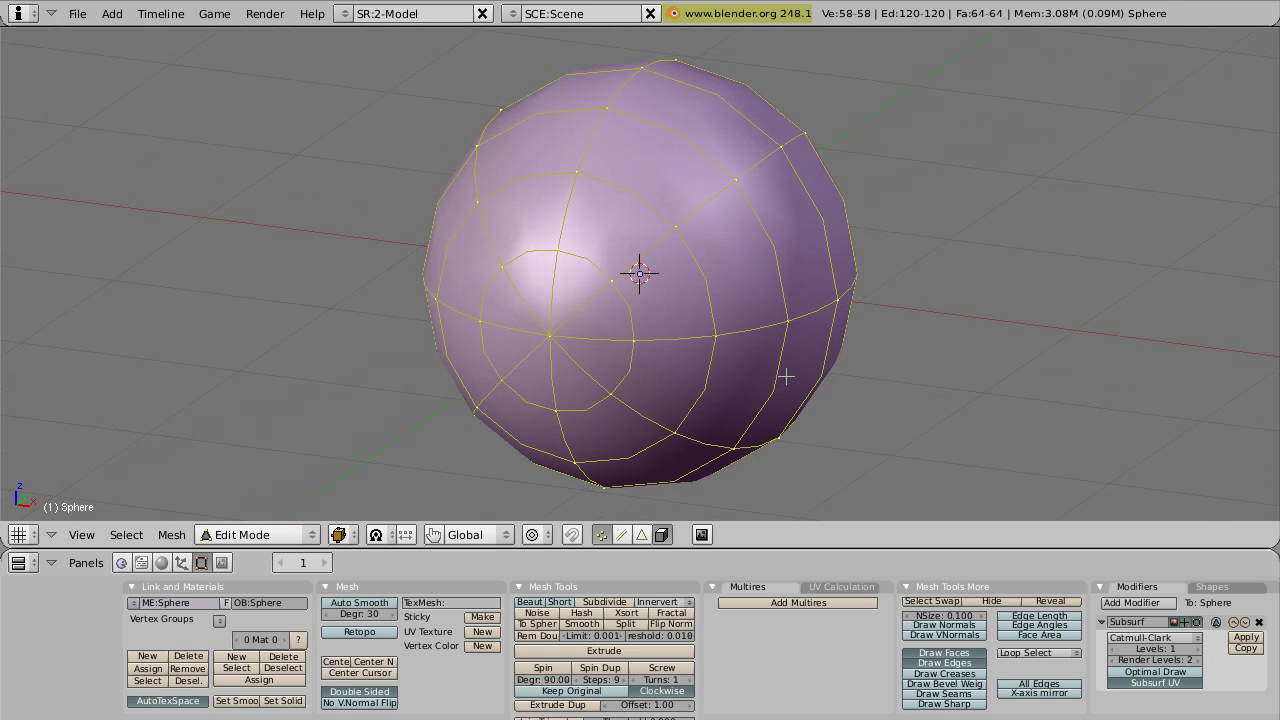
scroll(786, 376, up, 1)
Step: Select the edge loop around the front pole plus the pole vertex
scroll(786, 376, up, 2)
scroll(786, 372, down, 2)
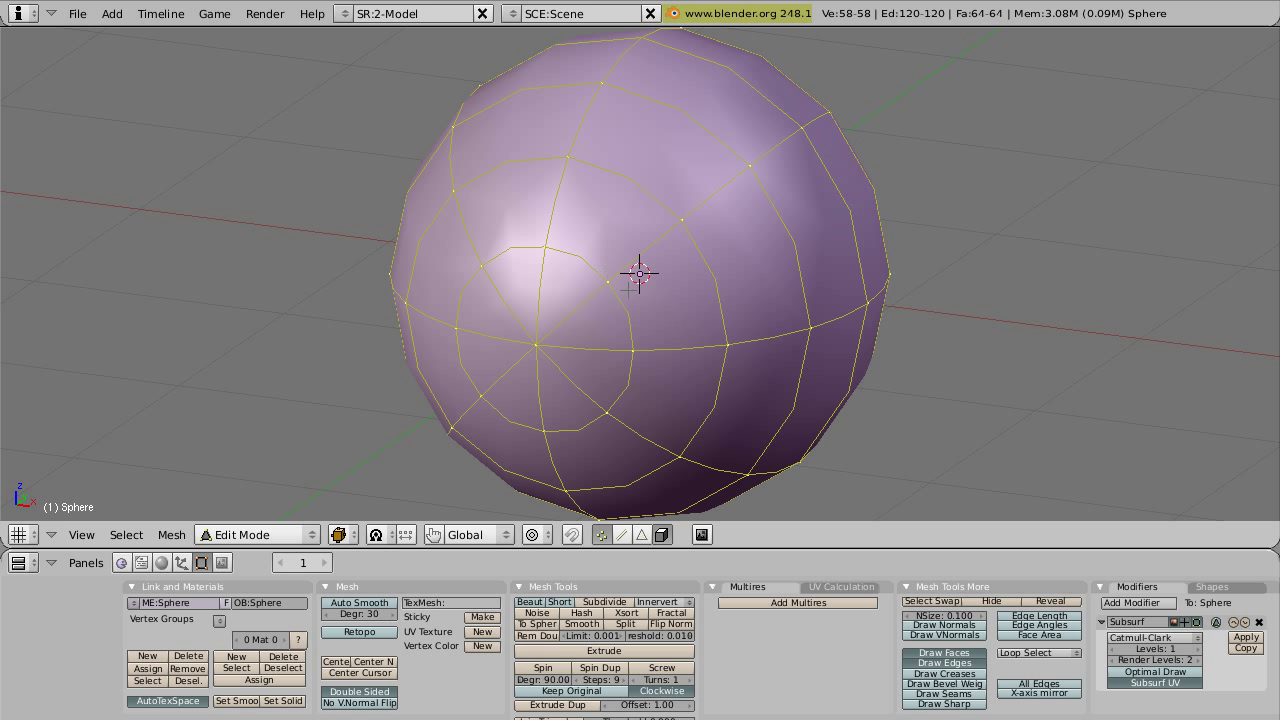
key(ctrl+r)
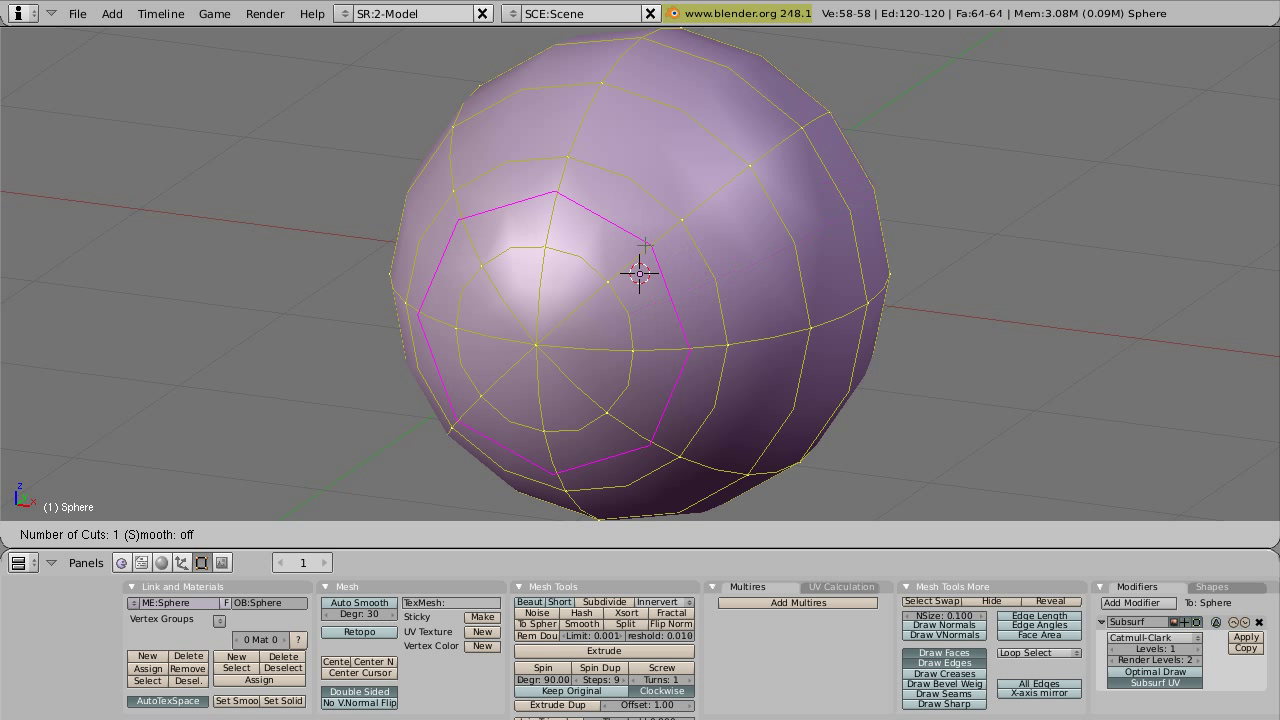
key(Escape)
key(Escape)
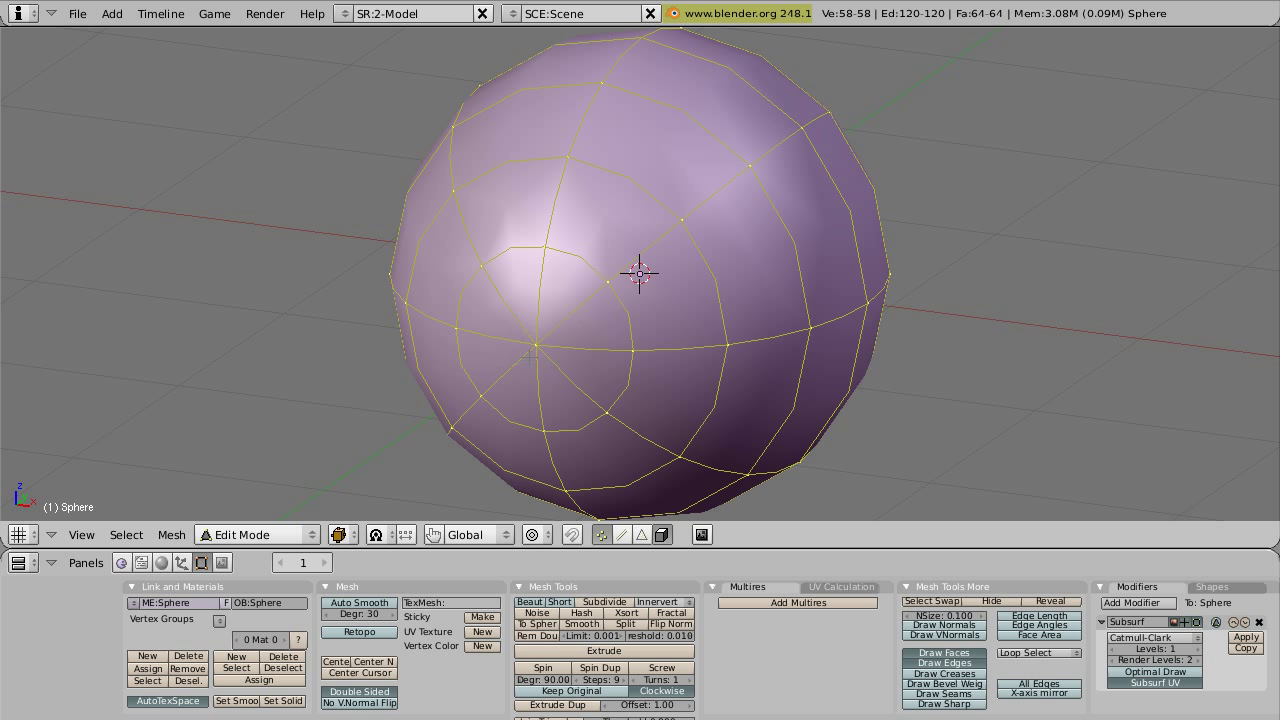
key(a)
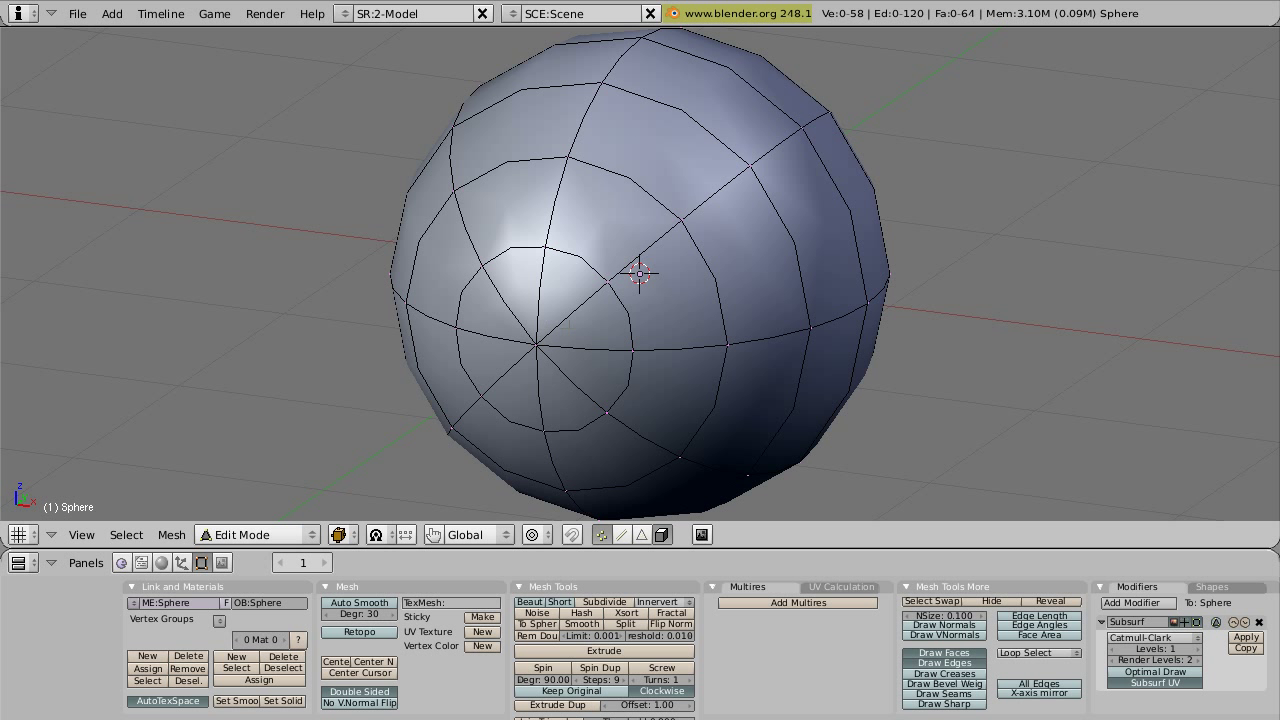
alt+right_click(587, 268)
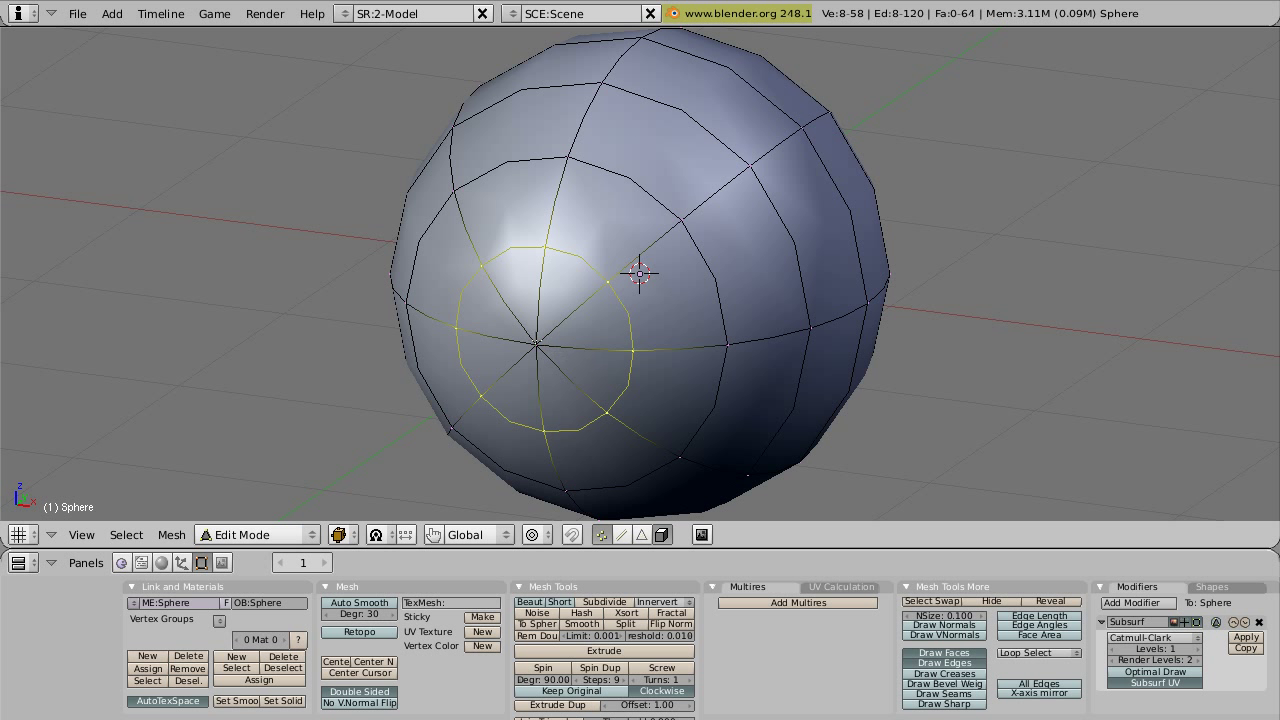
shift+right_click(537, 343)
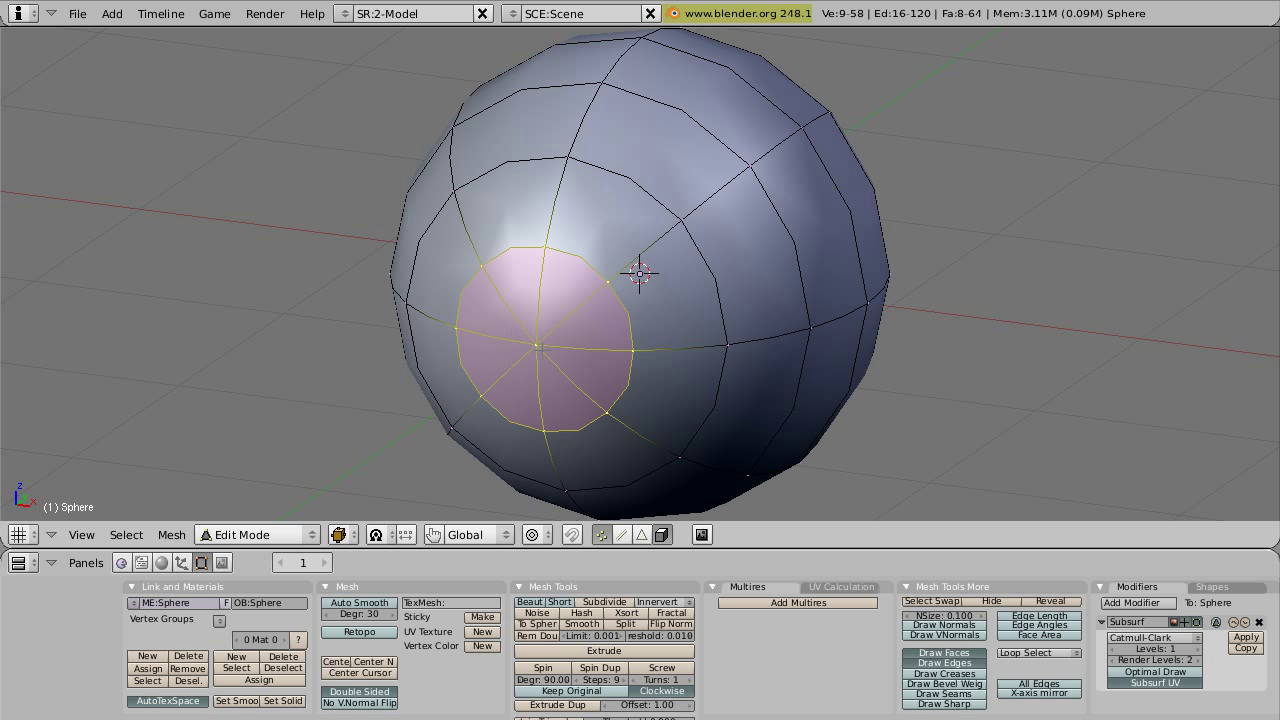
Step: Cut an inner ring around the pole faces with Knife (Midpoints)
key(k)
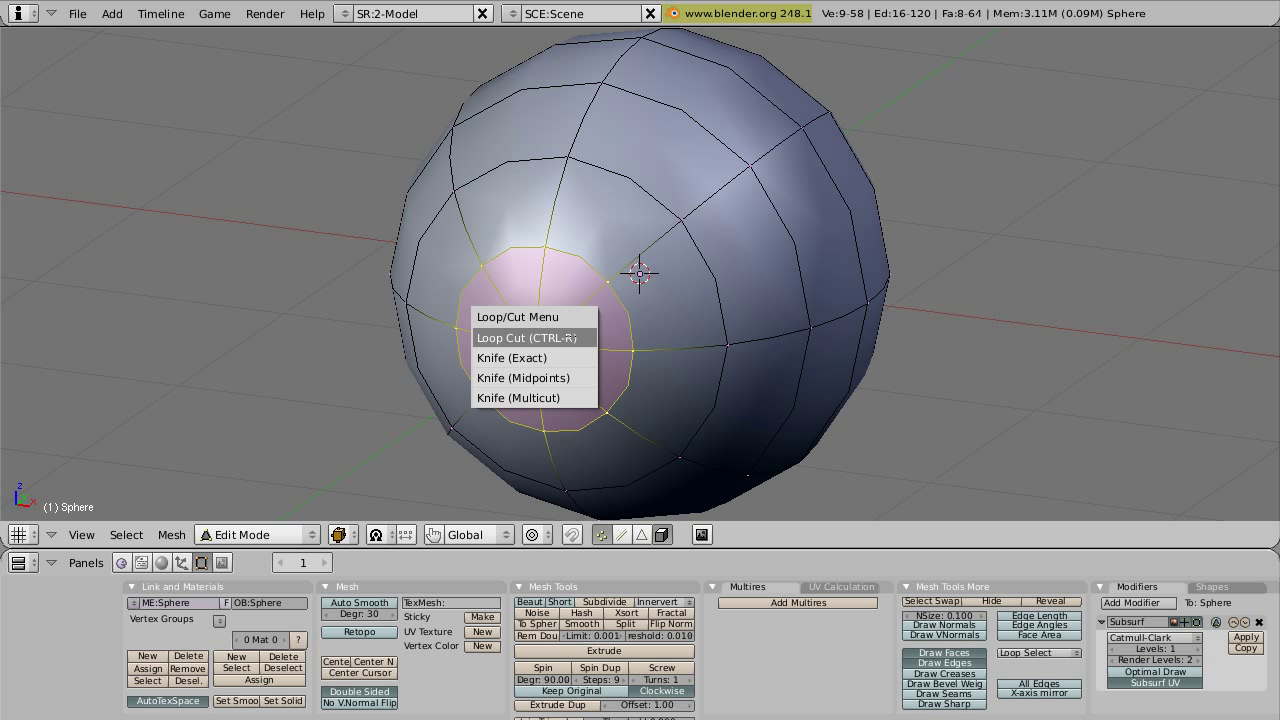
click(580, 378)
click(594, 366)
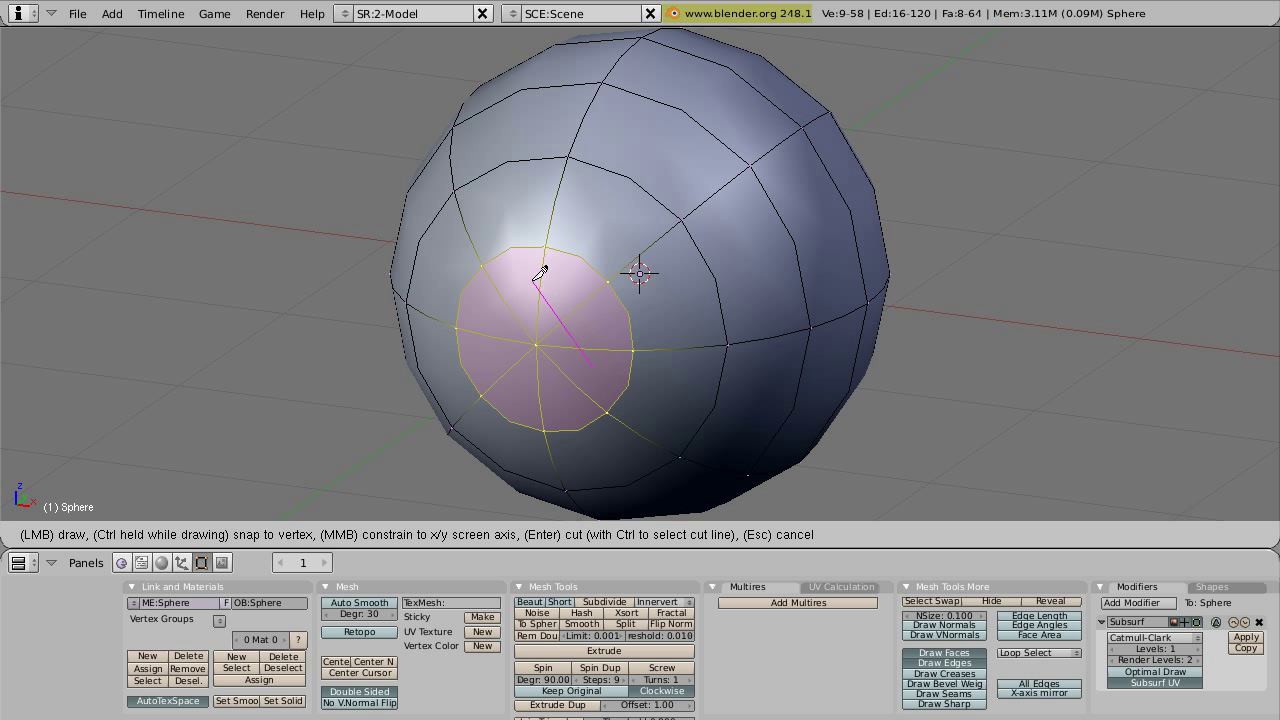
click(531, 283)
click(483, 325)
click(513, 399)
click(550, 399)
click(603, 372)
key(Return)
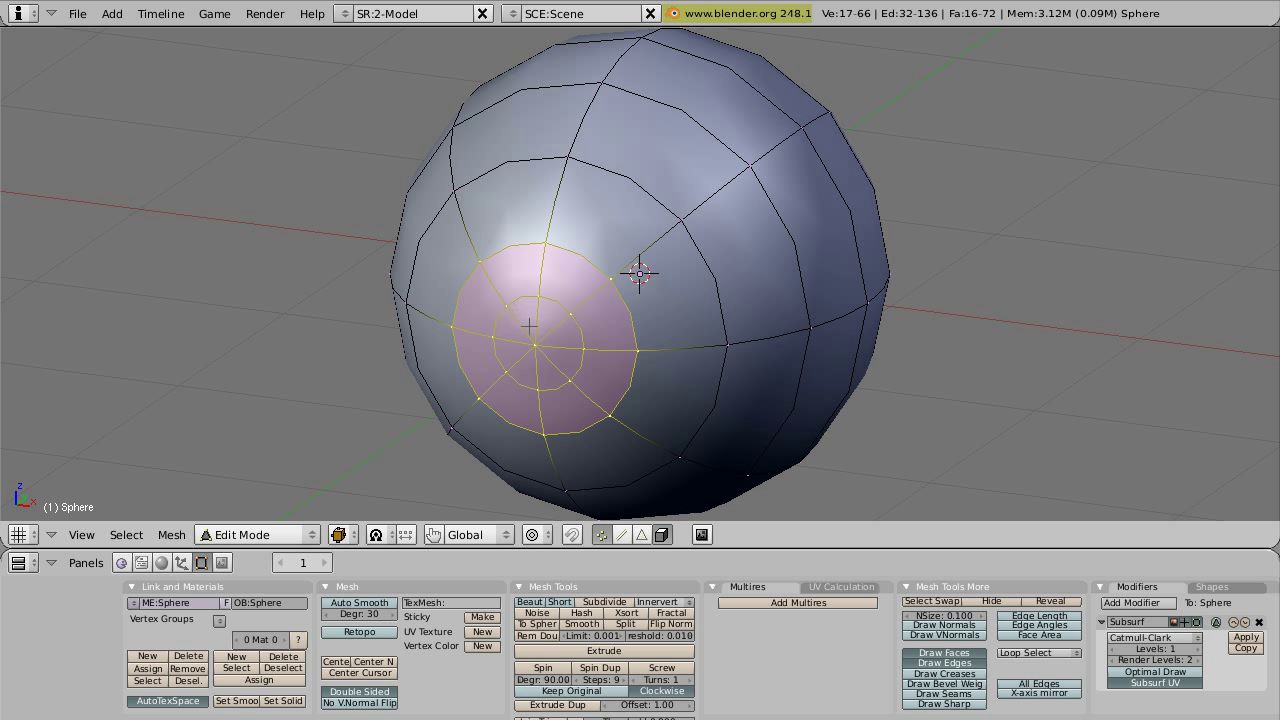
middle_drag(657, 371, 623, 366)
Step: Select the front pole vertex and turn on proportional editing
right_click(498, 333)
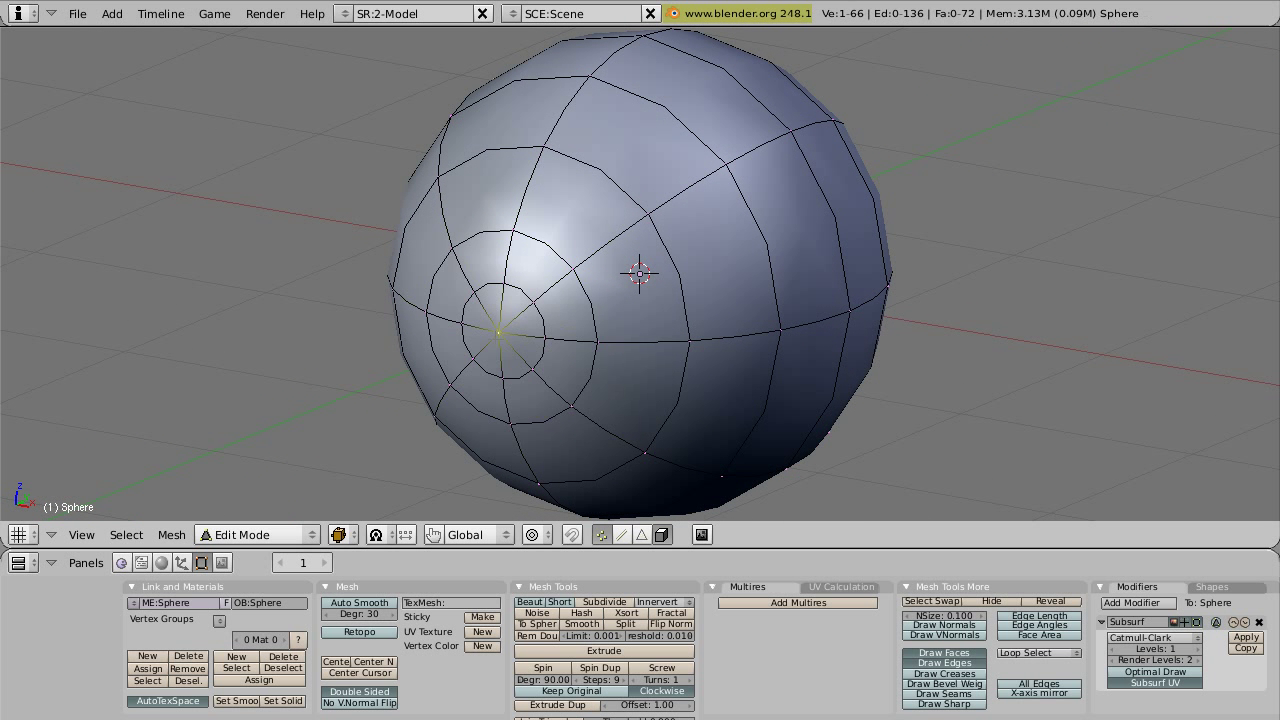
key(g)
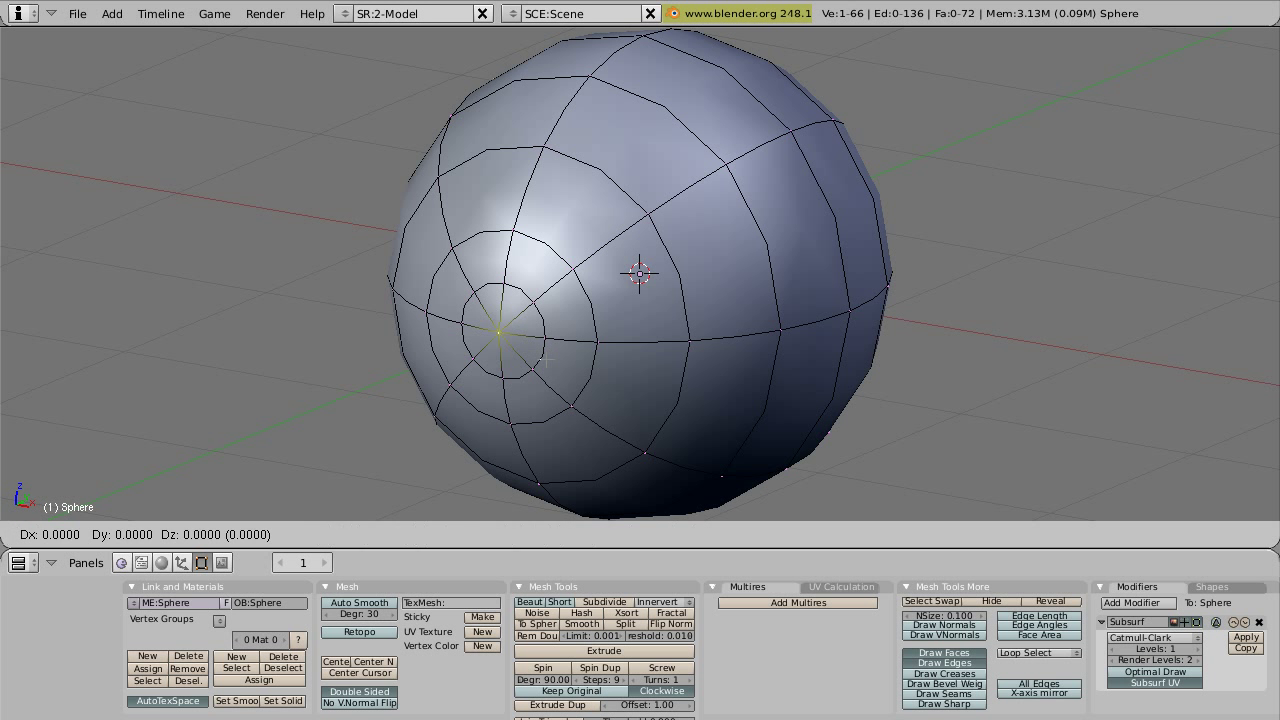
key(y)
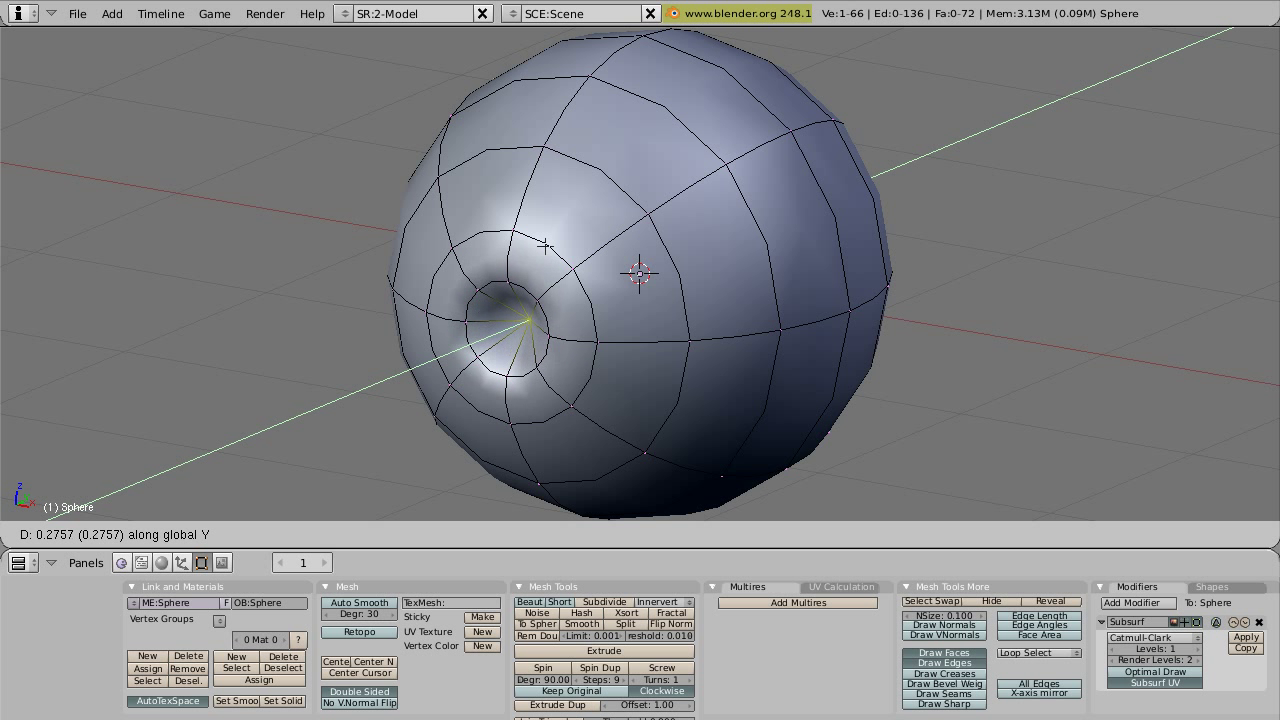
right_click(528, 259)
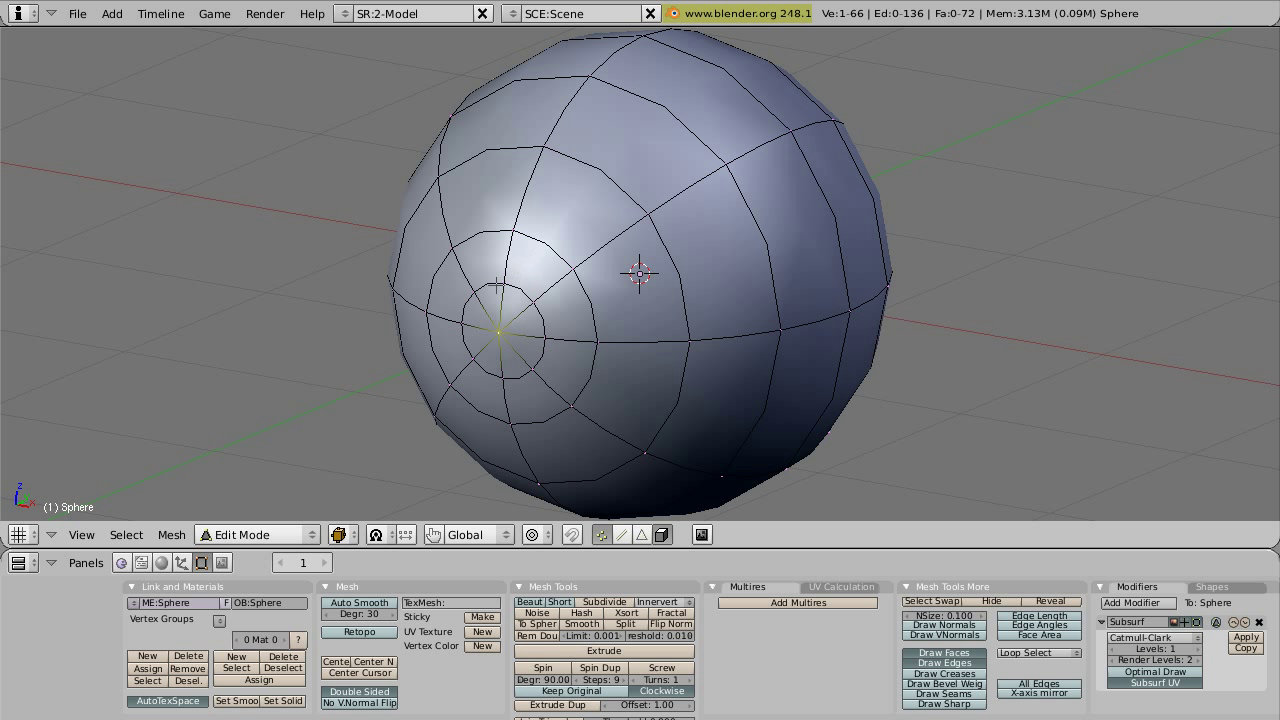
click(535, 533)
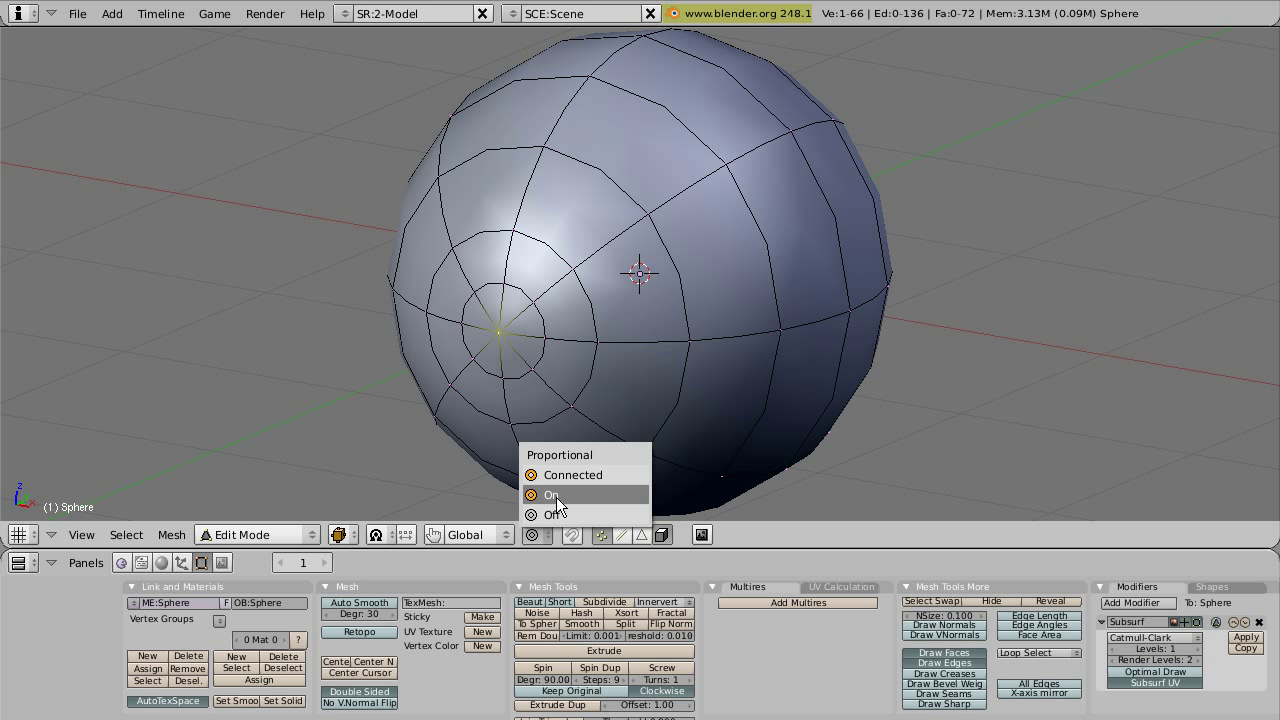
click(556, 497)
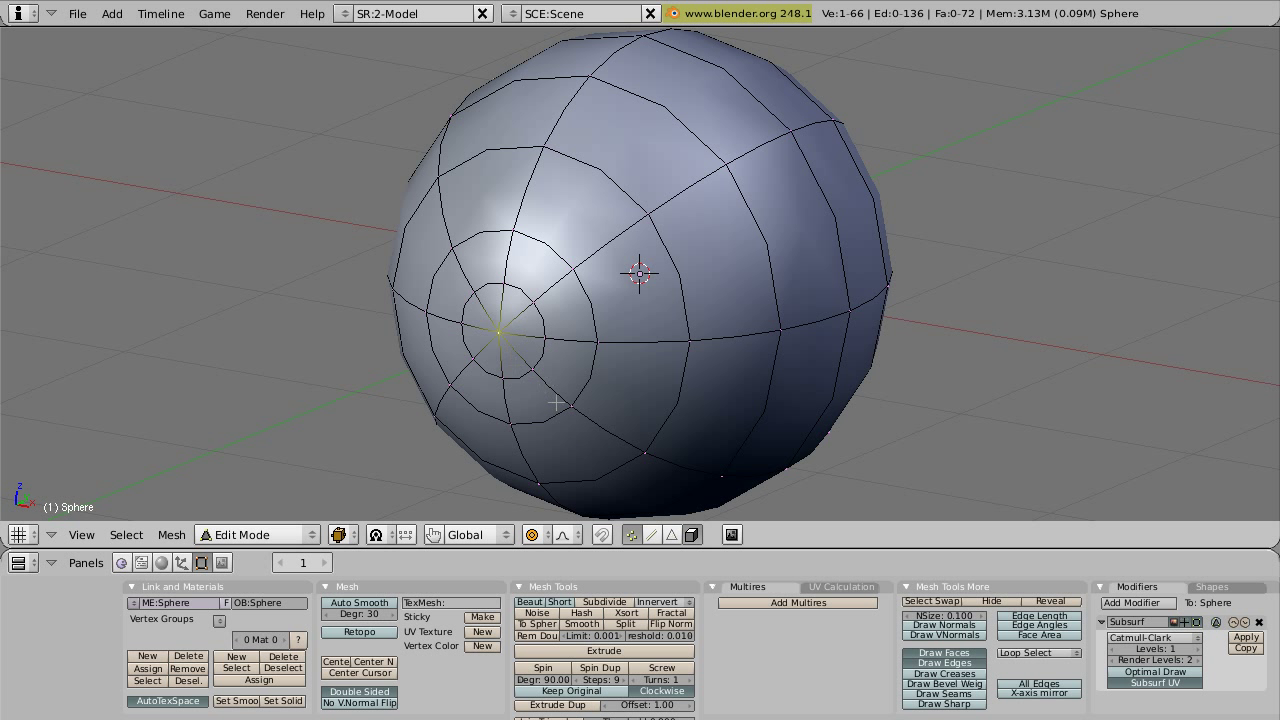
Step: Push the pole vertex into the sphere along Y with smooth proportional falloff
key(g)
key(y)
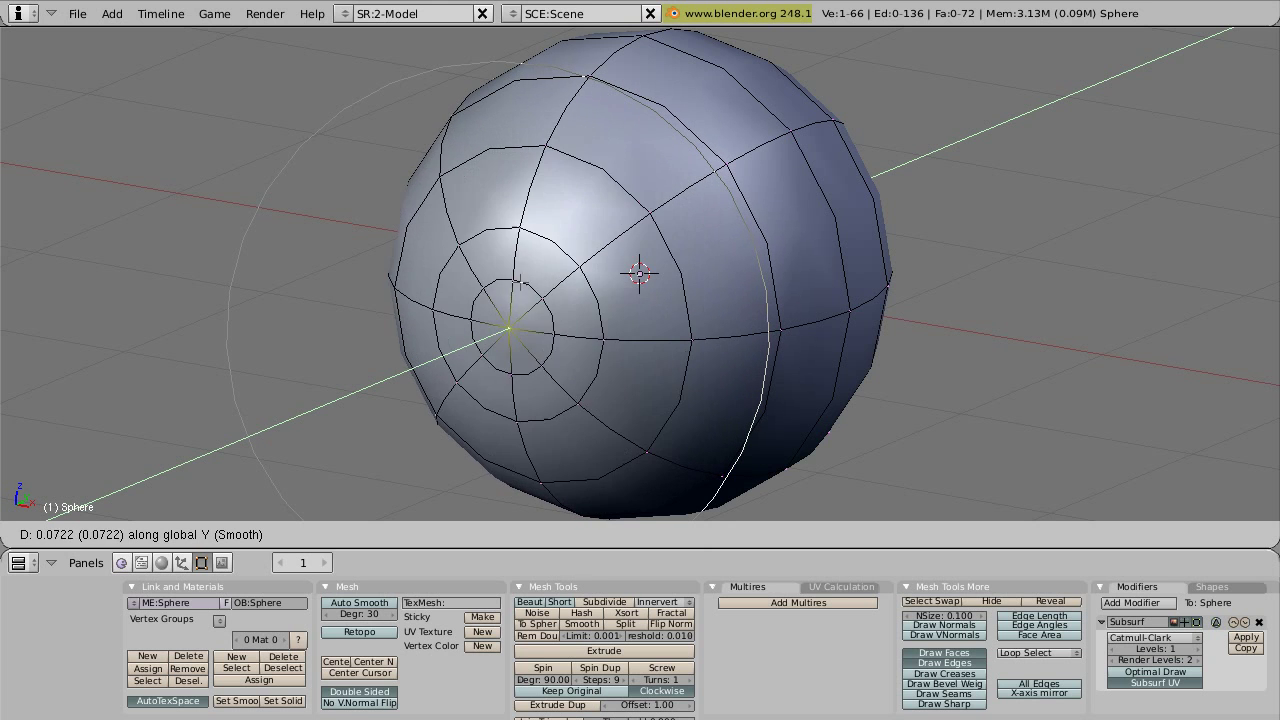
scroll(518, 270, up, 5)
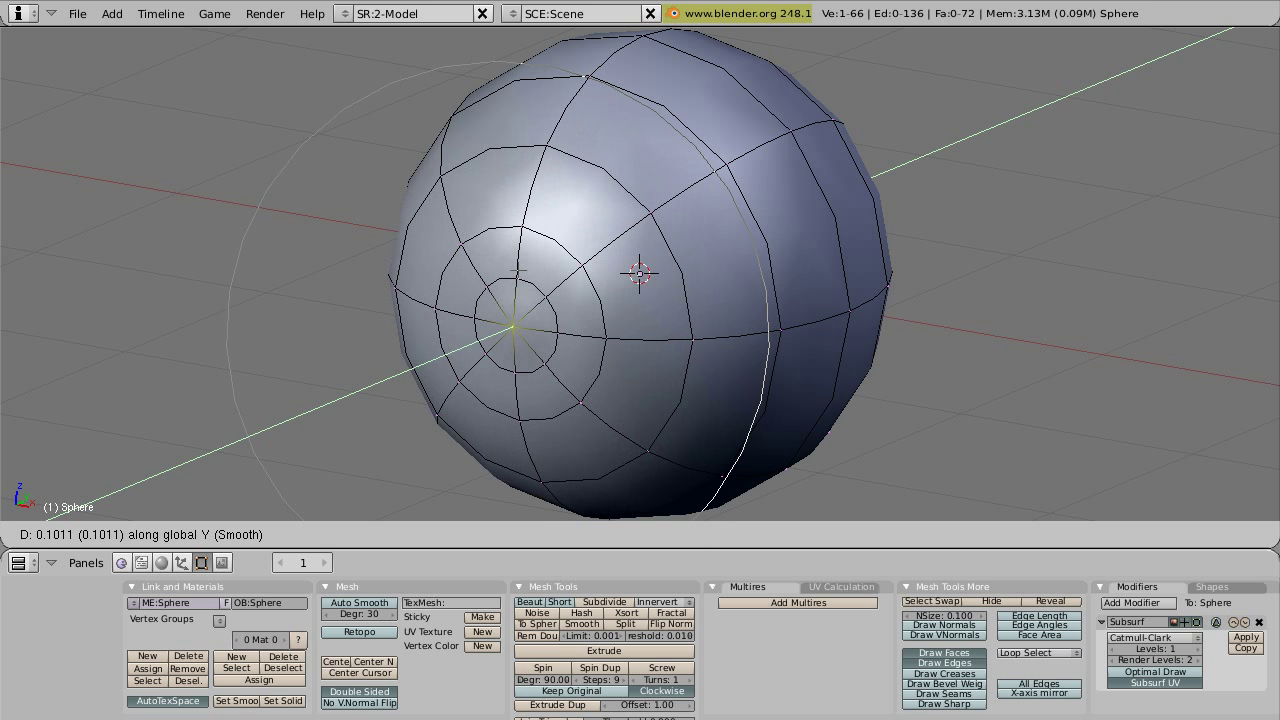
scroll(518, 270, up, 5)
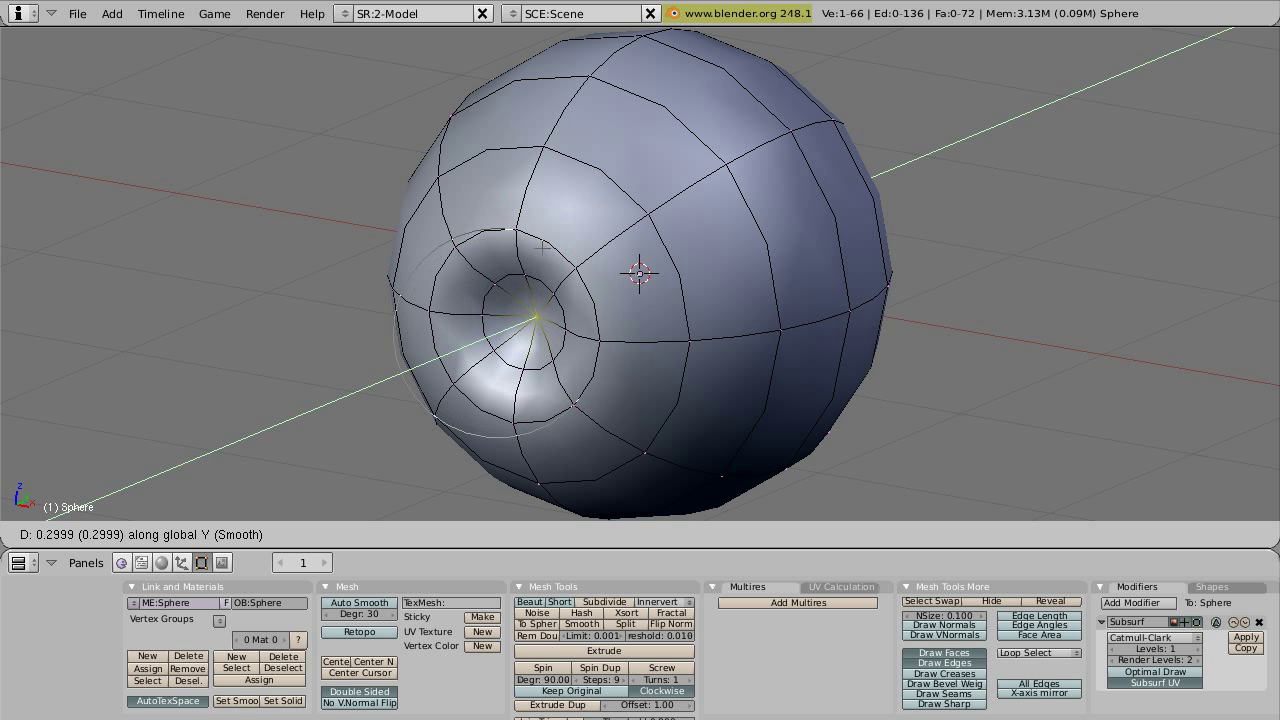
click(584, 212)
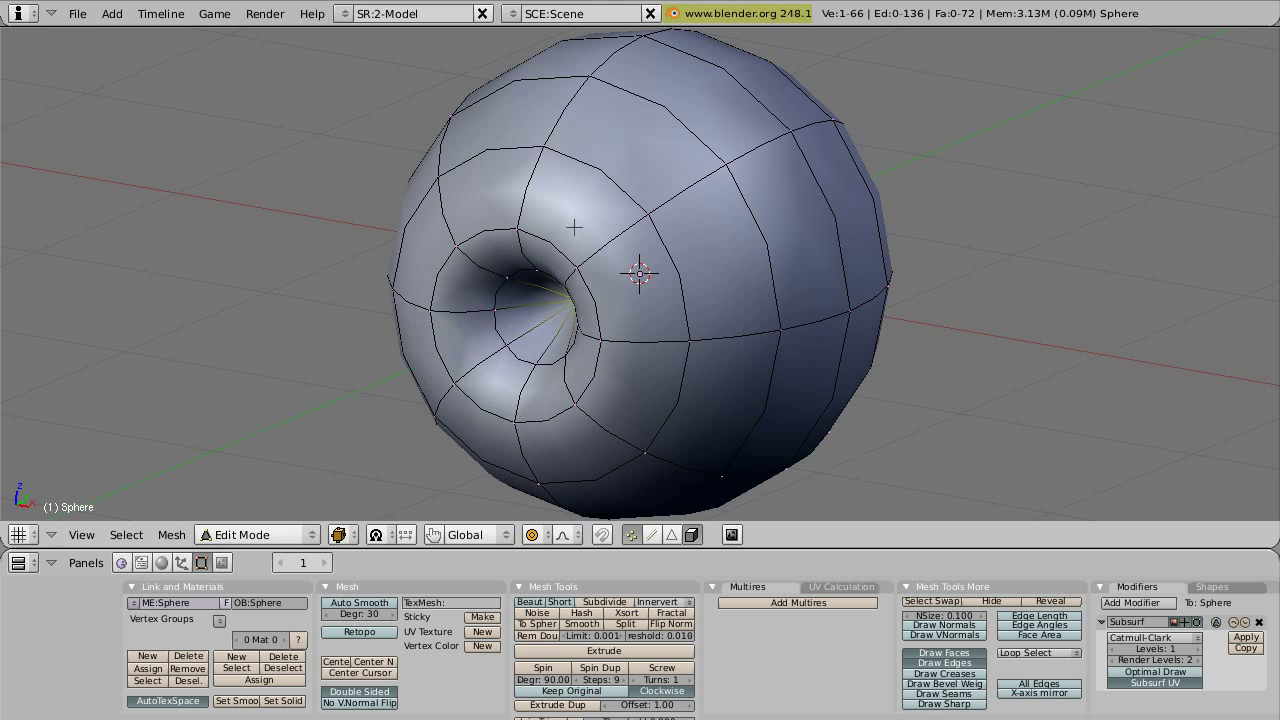
middle_drag(531, 274, 600, 270)
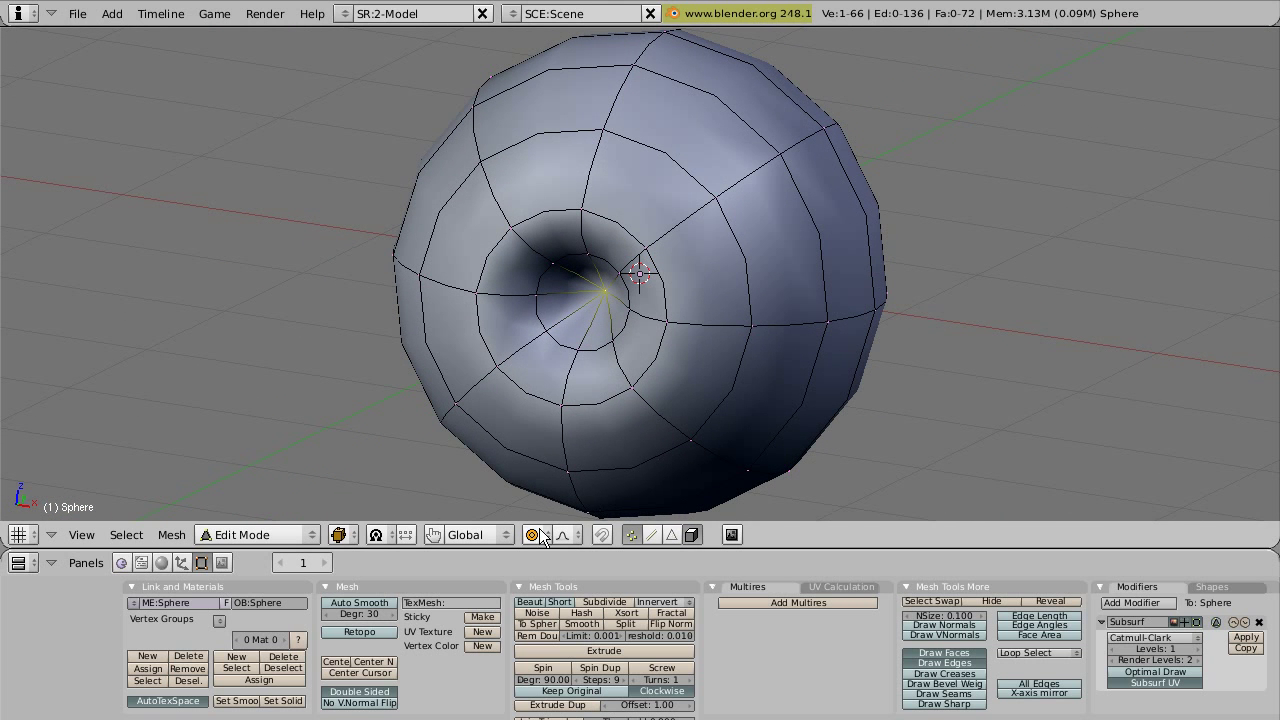
Step: Turn proportional editing off and push the pole vertex deeper along Y
click(535, 535)
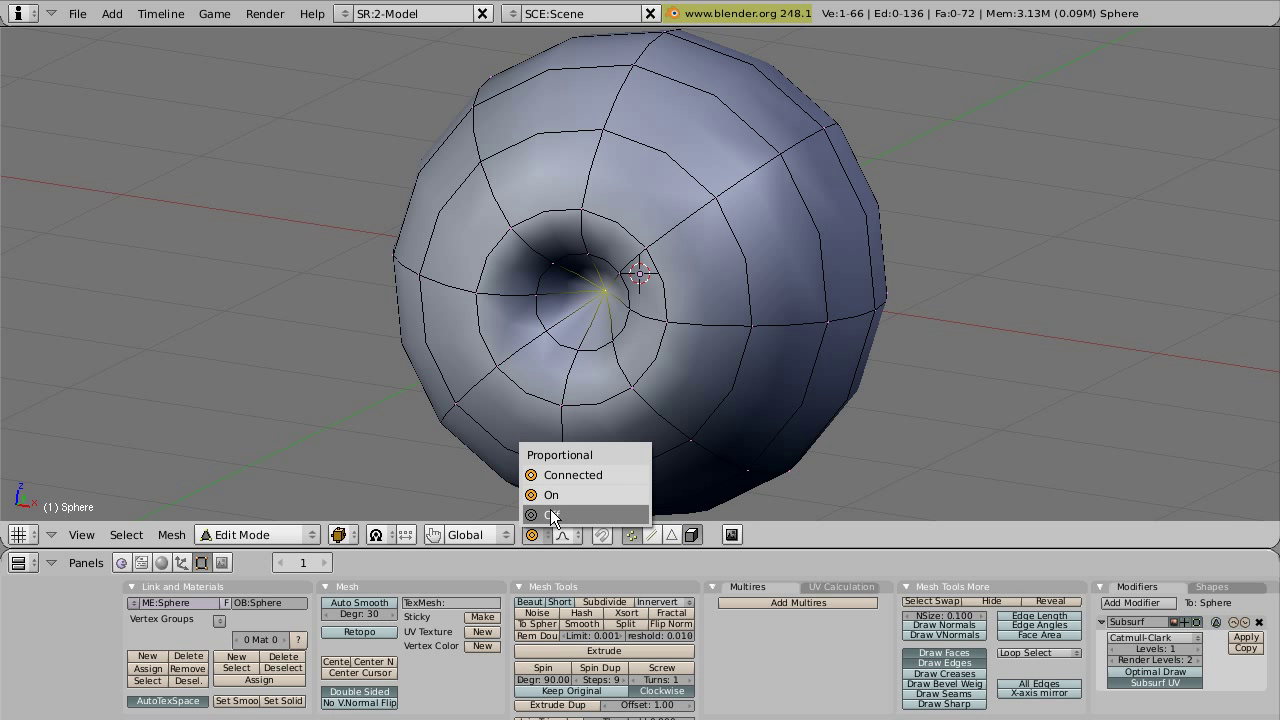
click(551, 513)
middle_drag(787, 295, 716, 320)
middle_drag(740, 366, 754, 357)
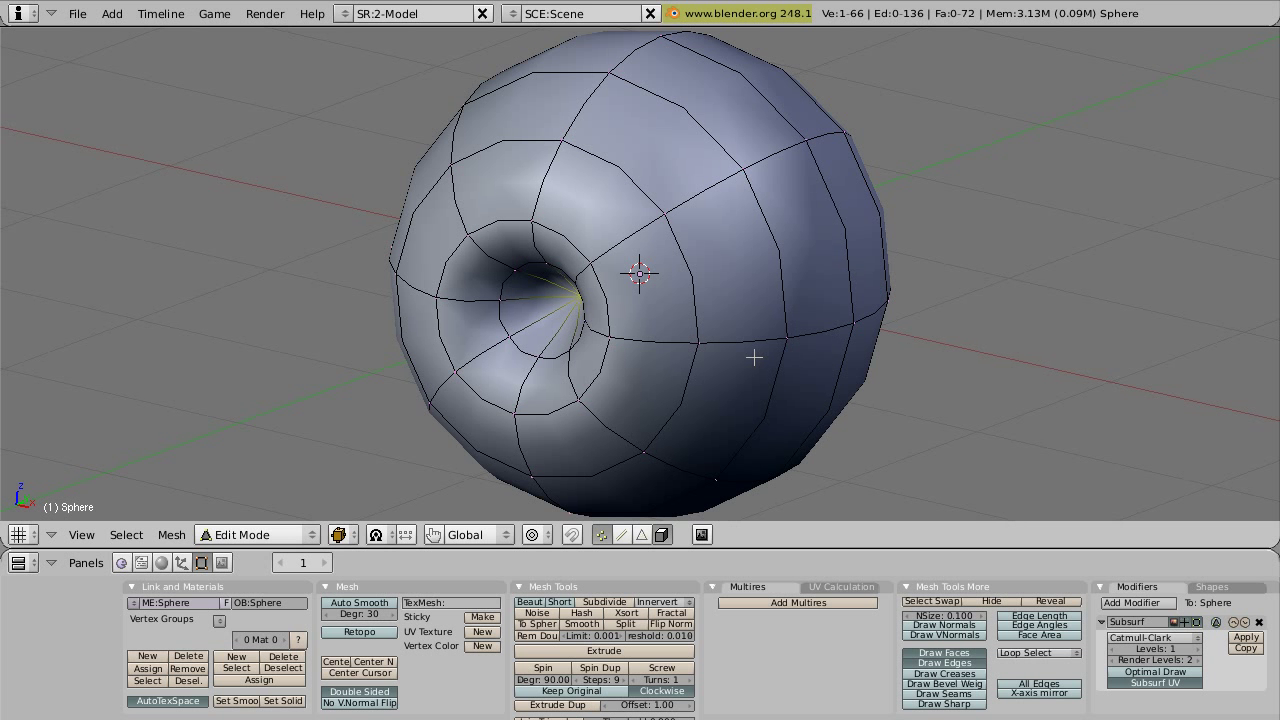
key(g)
key(y)
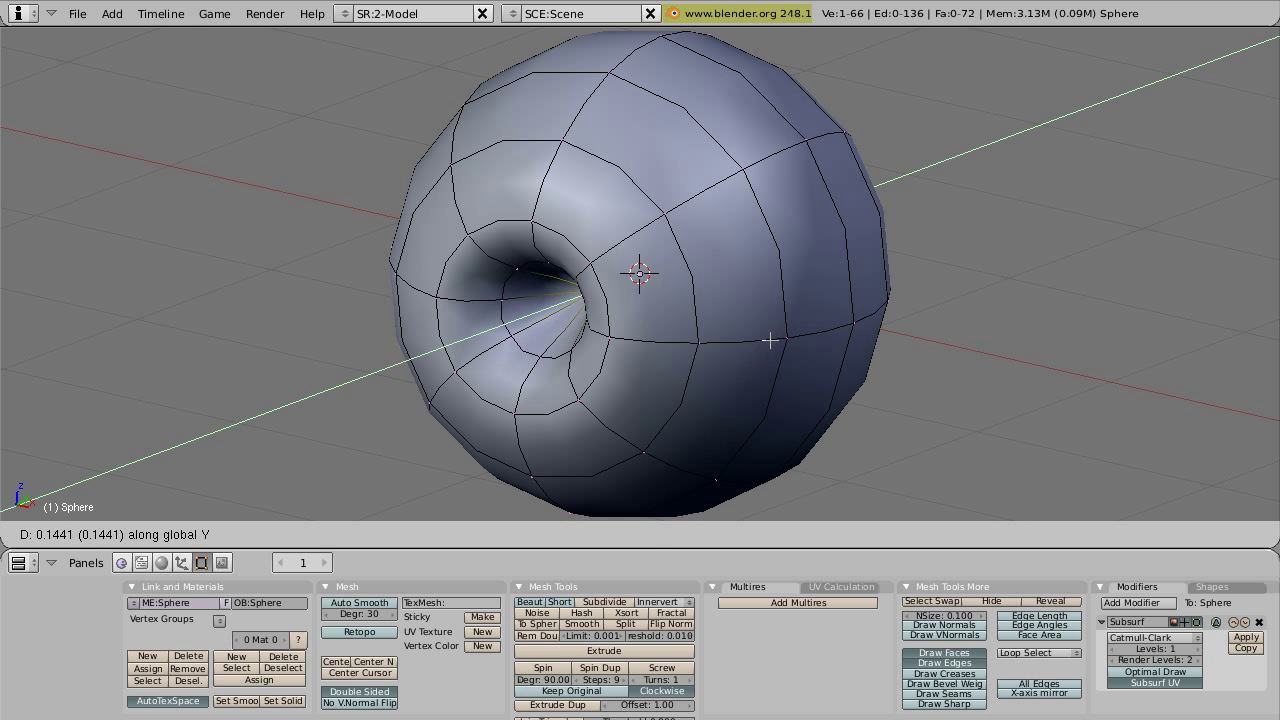
click(786, 329)
middle_drag(757, 303, 717, 280)
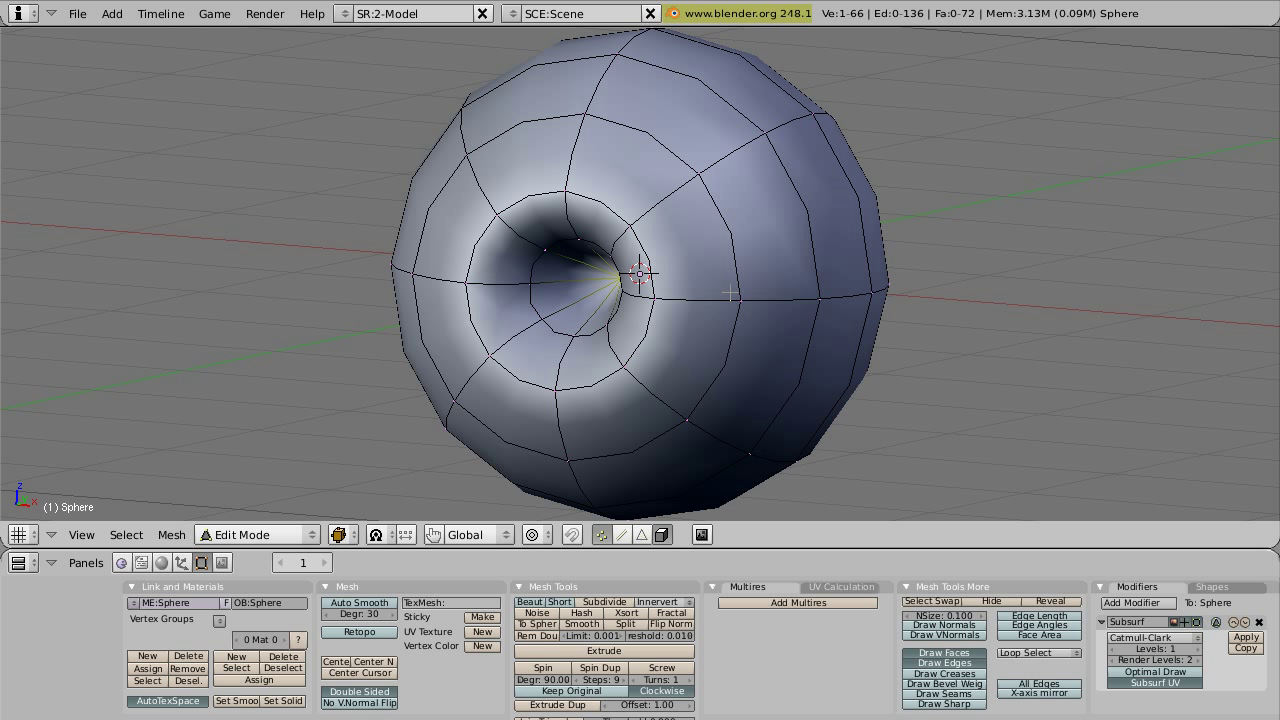
Step: In side wireframe view, box-select the cap of vertices at the sphere's rear
key(KP_3)
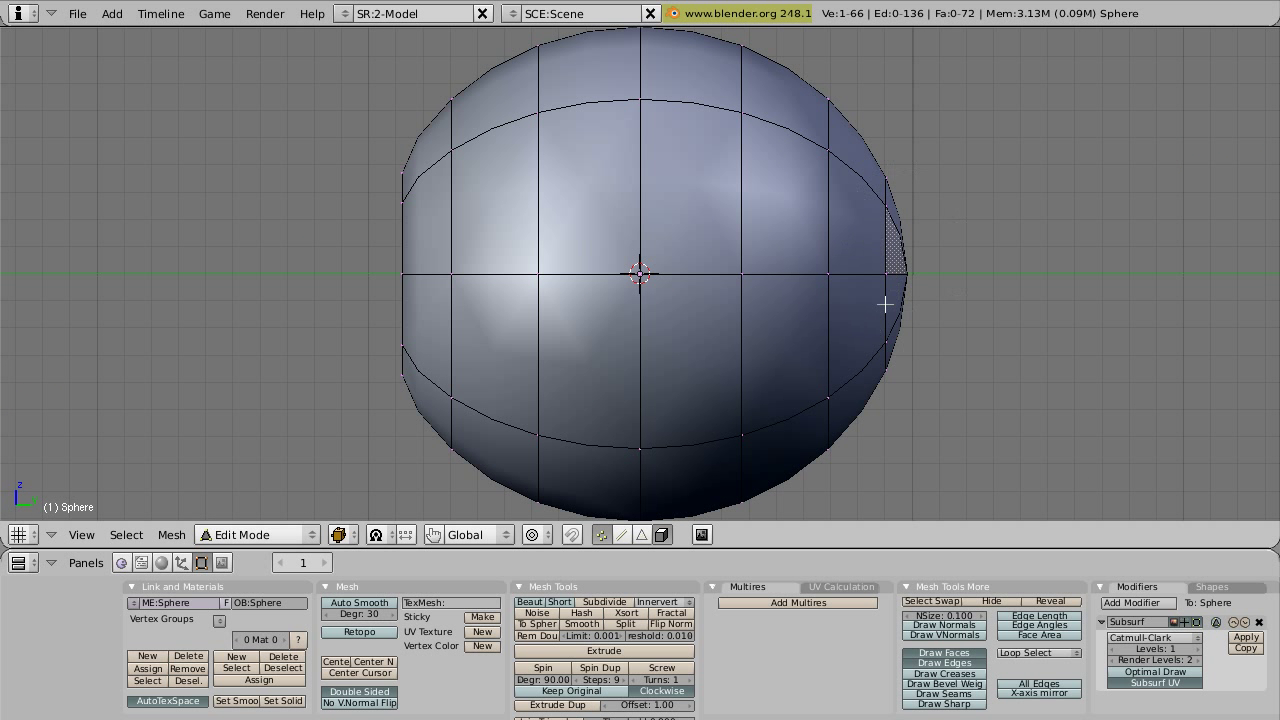
scroll(877, 342, down, 1)
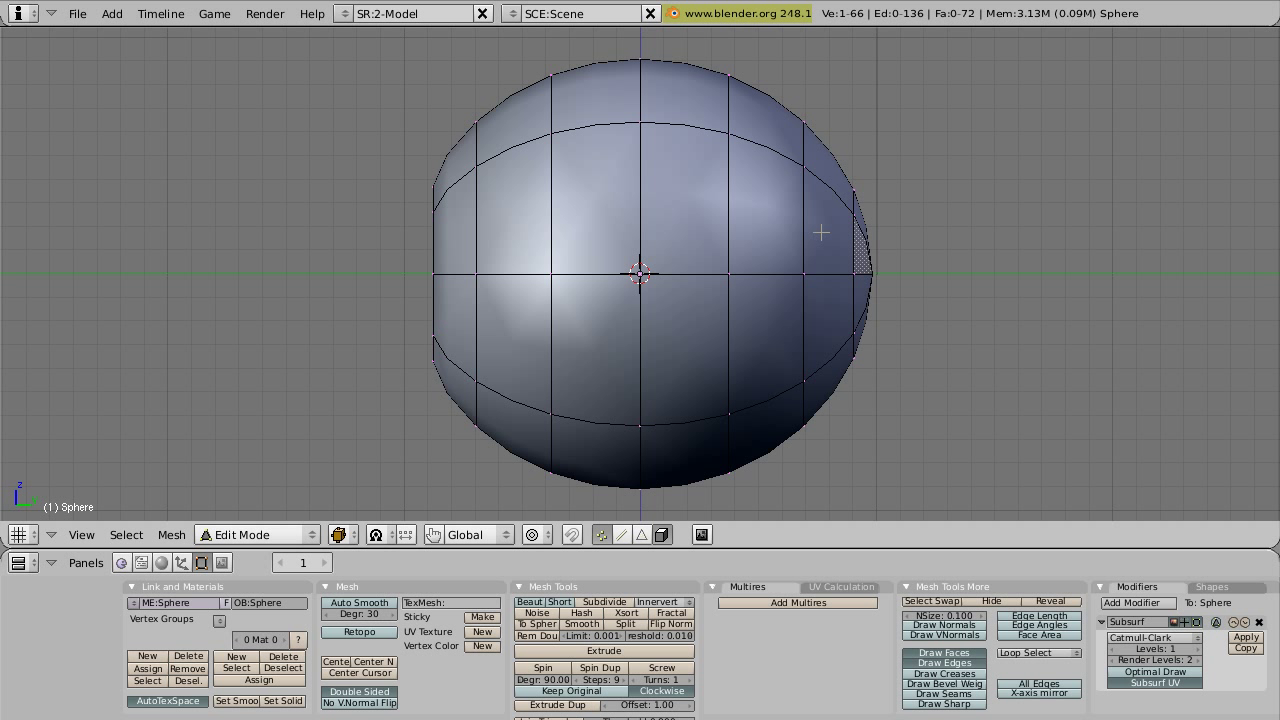
key(z)
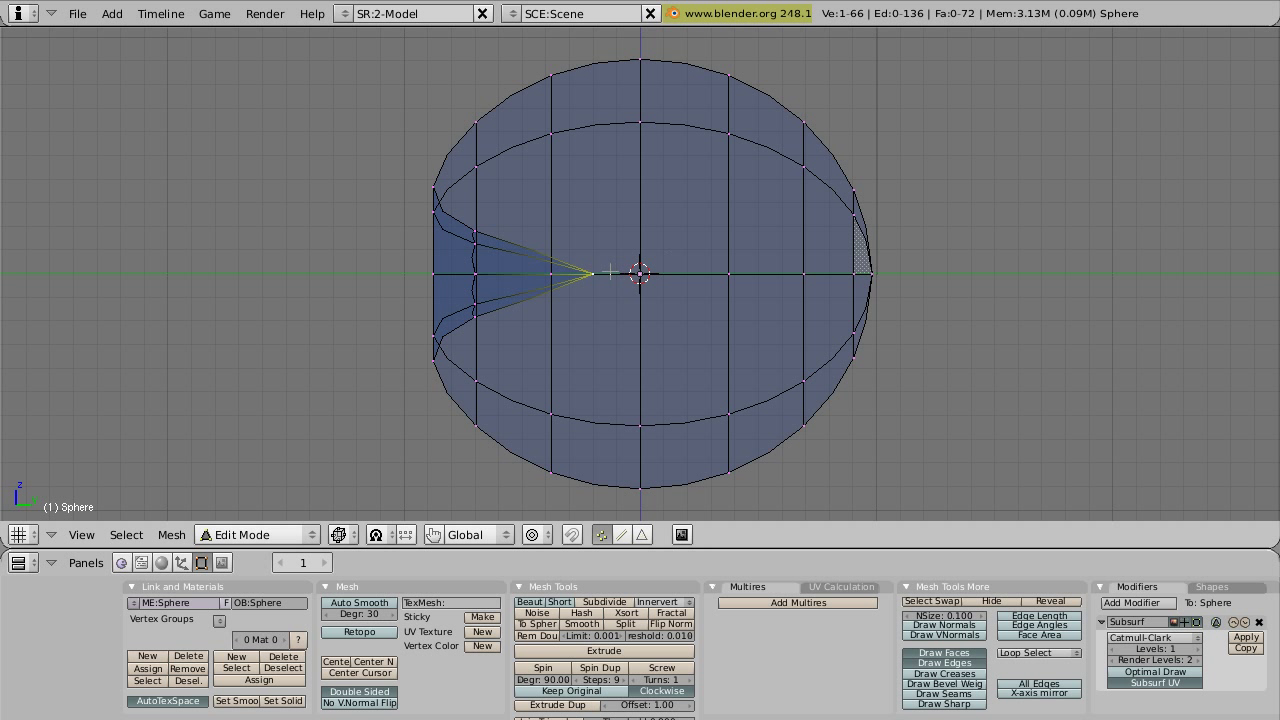
key(a)
key(b)
drag(835, 134, 905, 428)
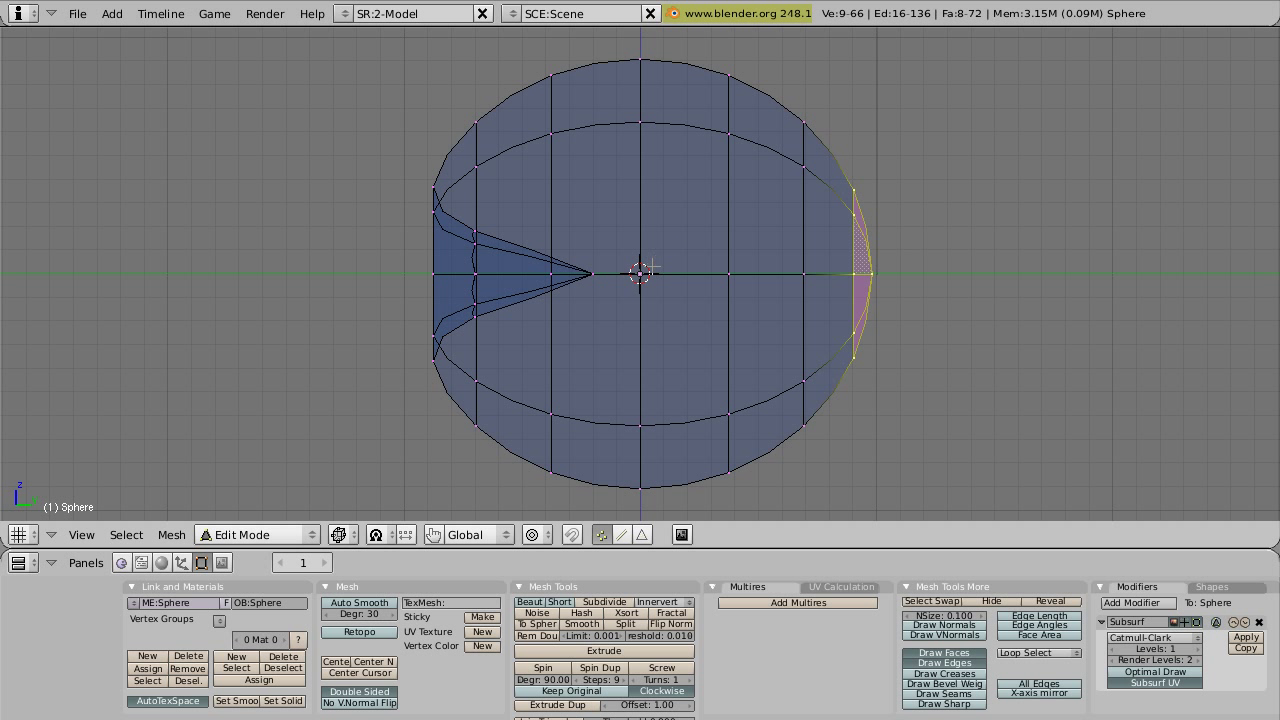
Step: With the 3D cursor as pivot, duplicate the rear cap and rotate it about 180° to the front
click(377, 536)
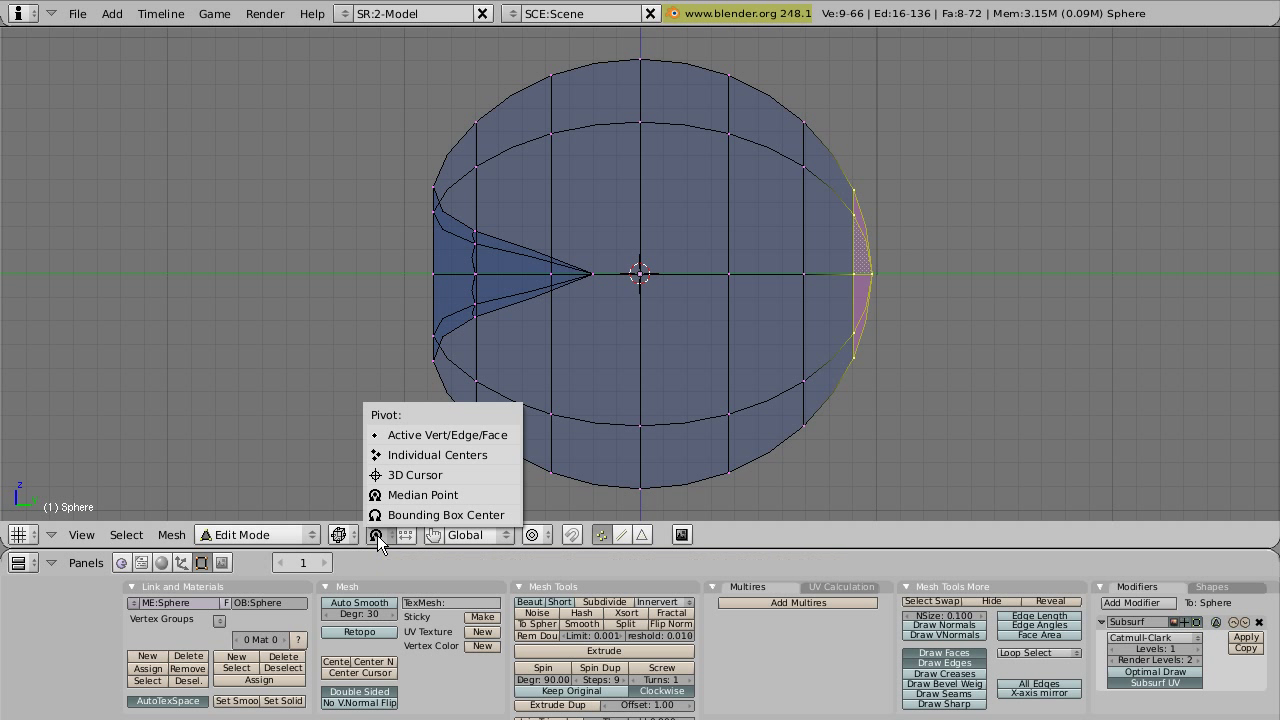
click(411, 476)
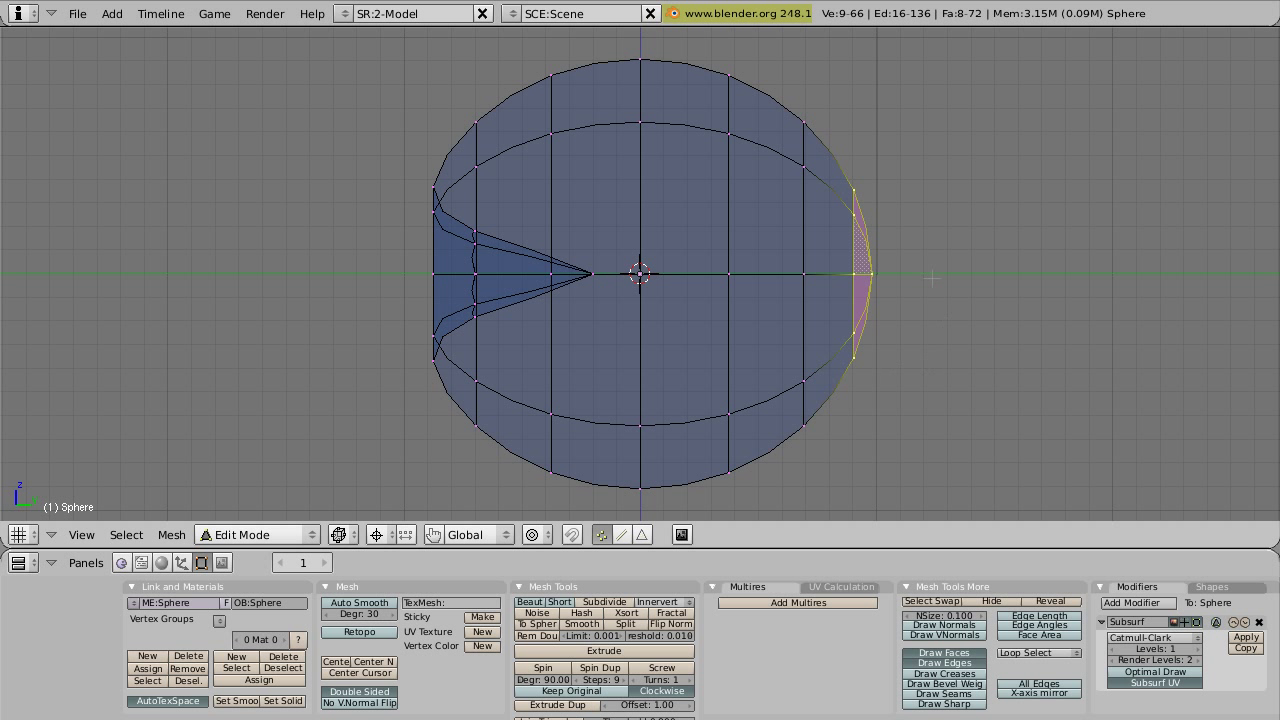
key(shift+d)
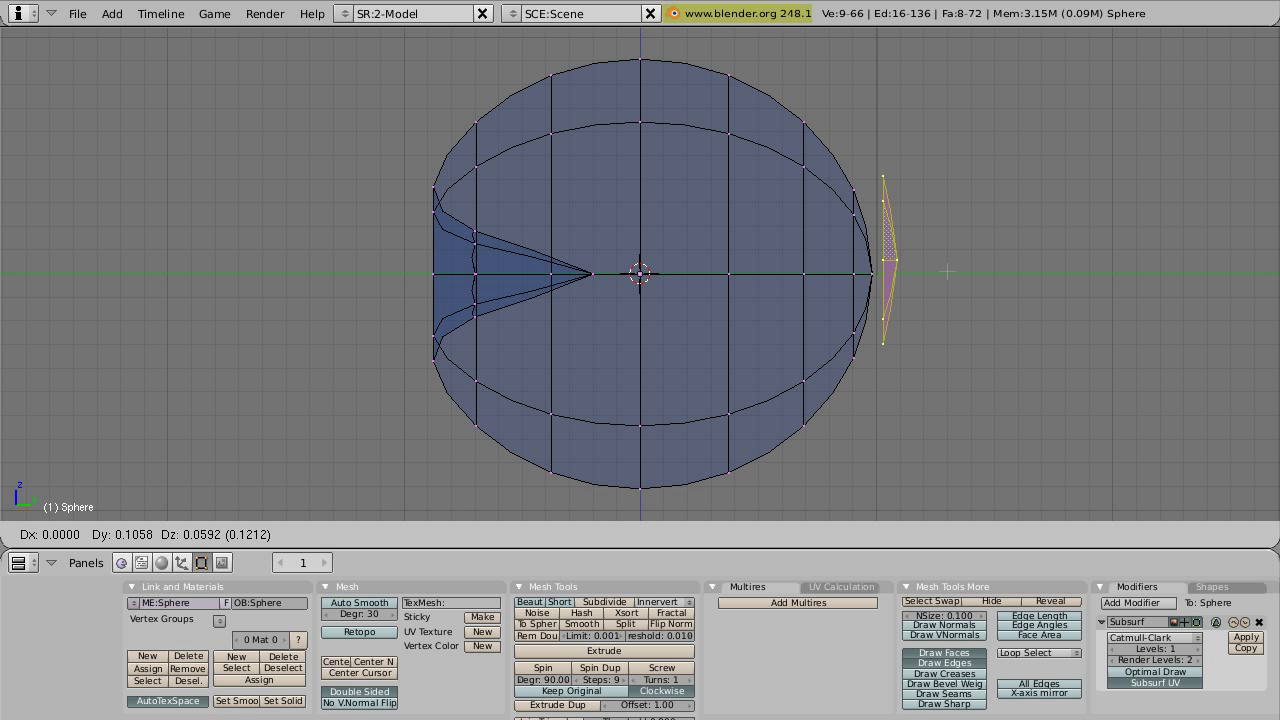
key(r)
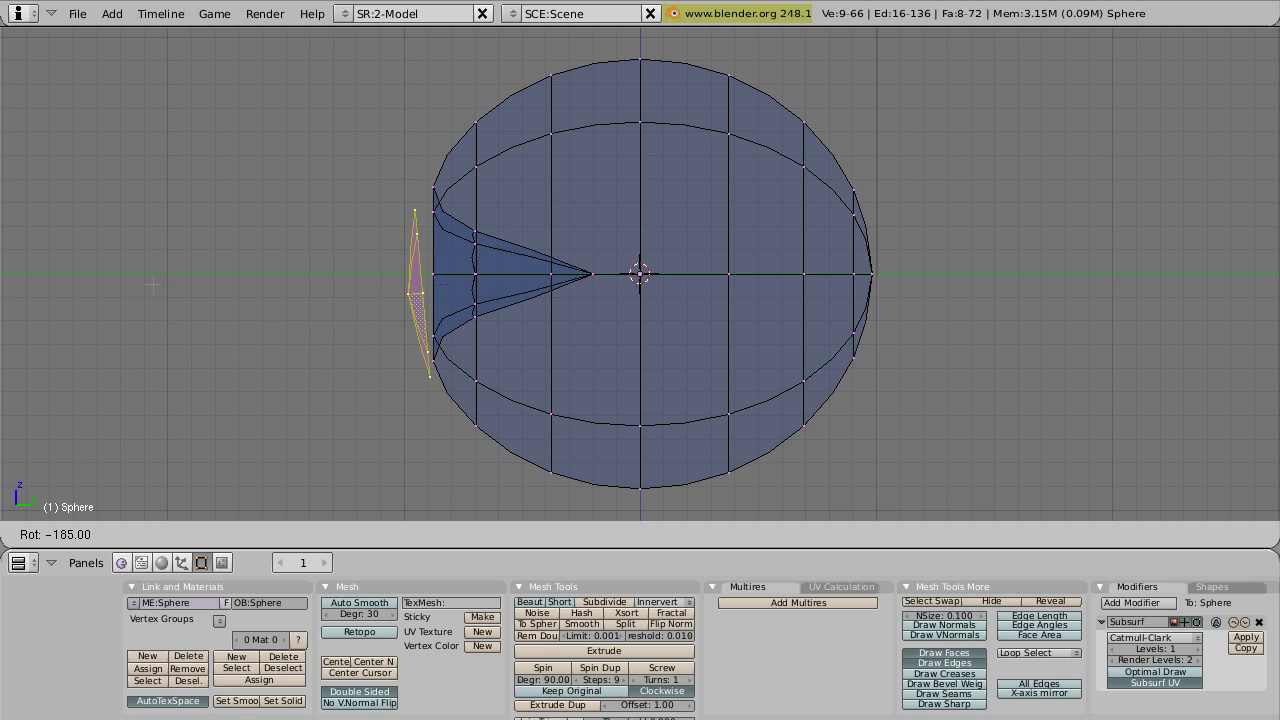
click(165, 250)
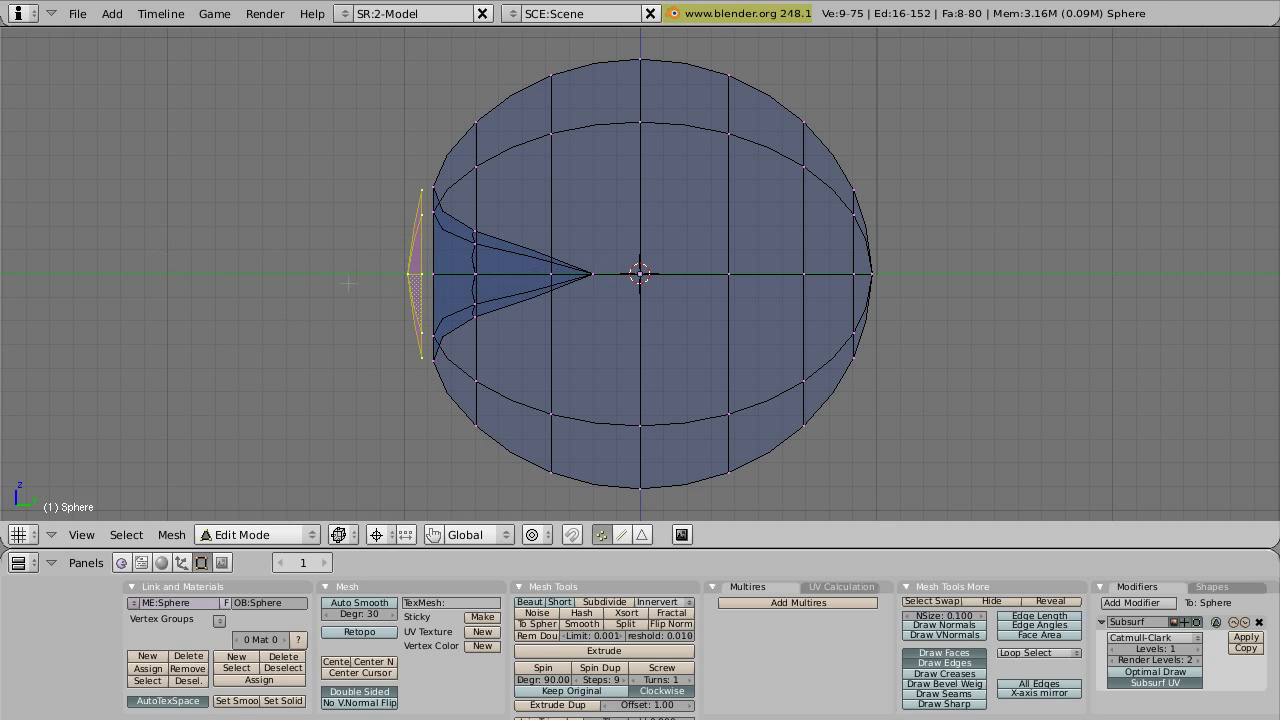
Step: Return to solid display and select the front disk's outer edge loop
middle_drag(360, 260, 523, 265)
scroll(383, 293, up, 3)
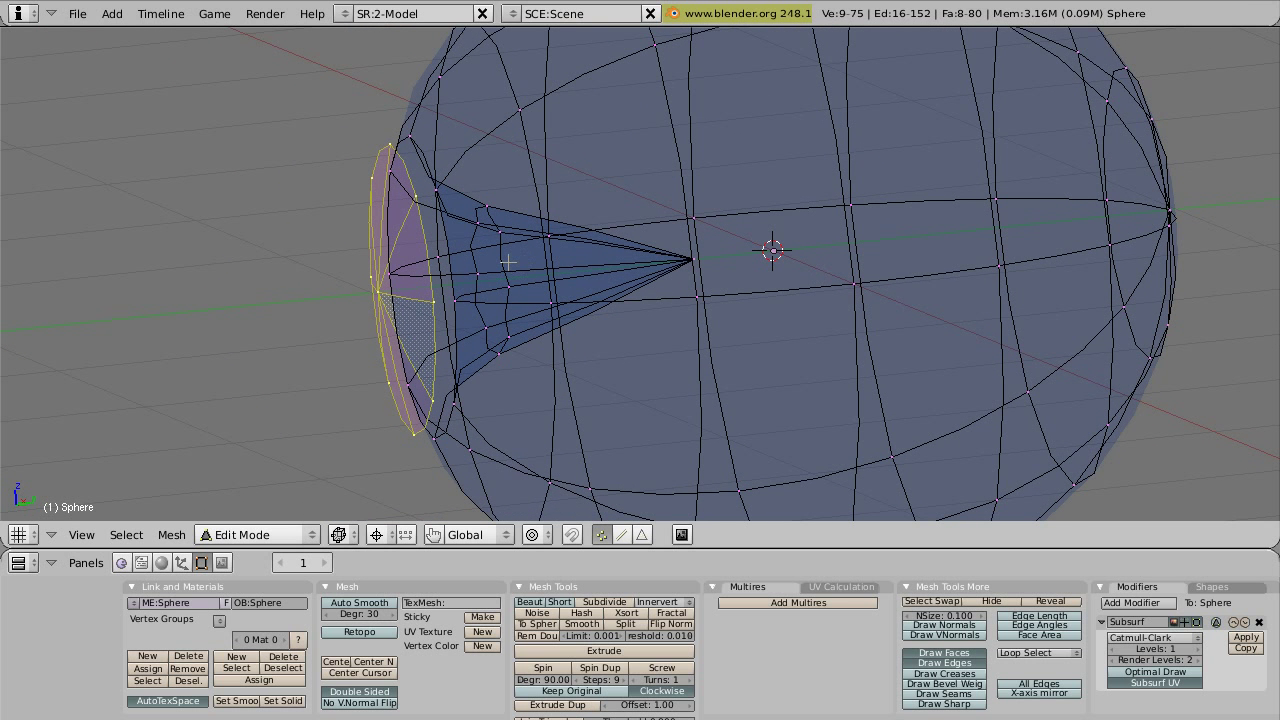
key(z)
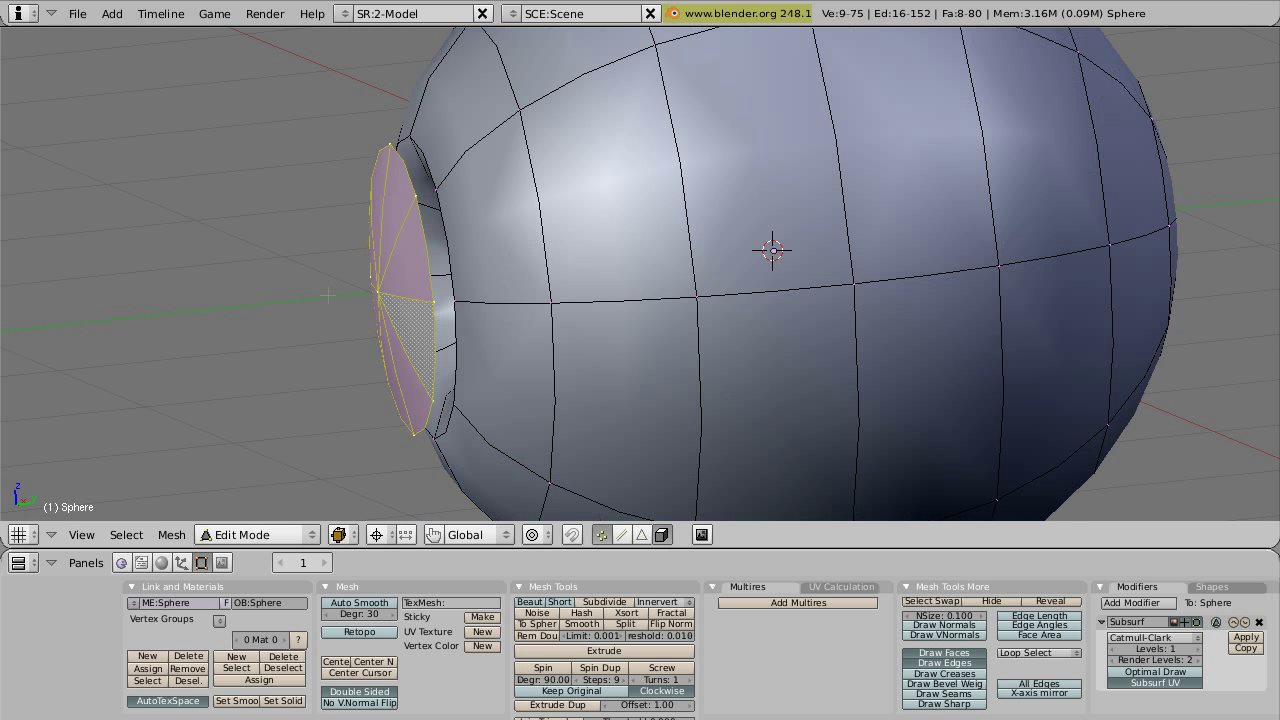
middle_drag(335, 290, 383, 268)
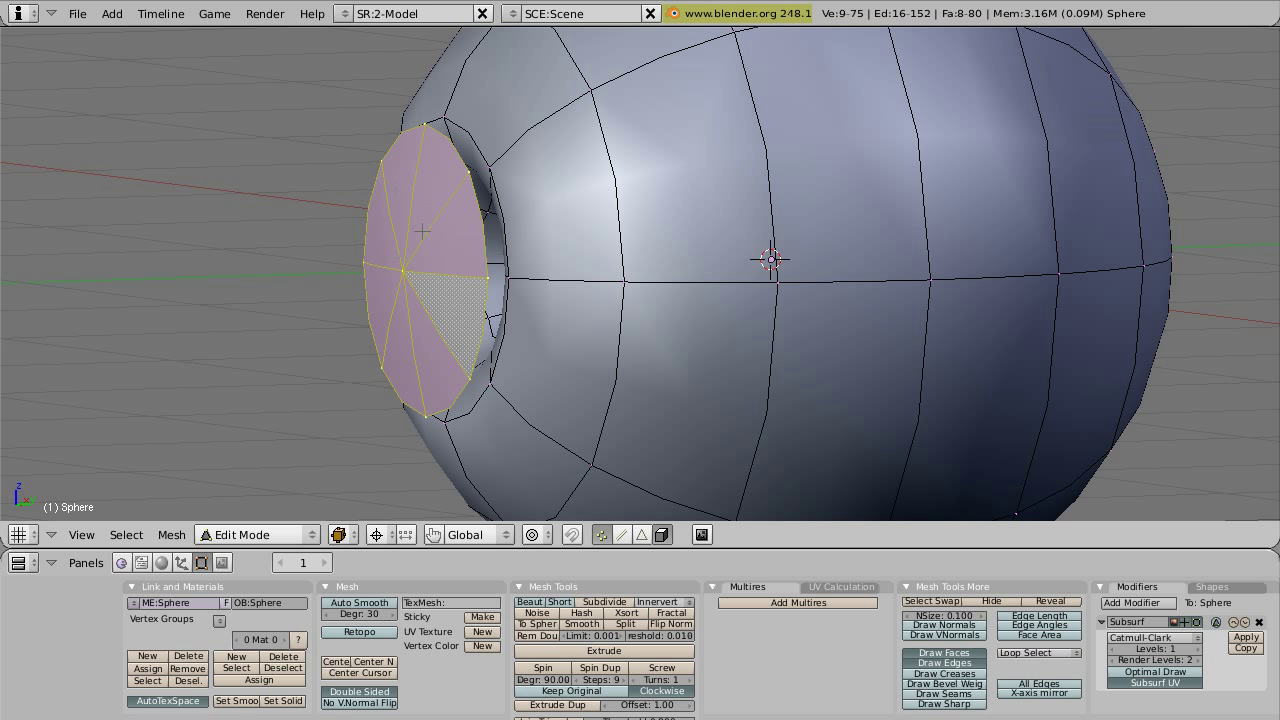
middle_drag(583, 220, 537, 223)
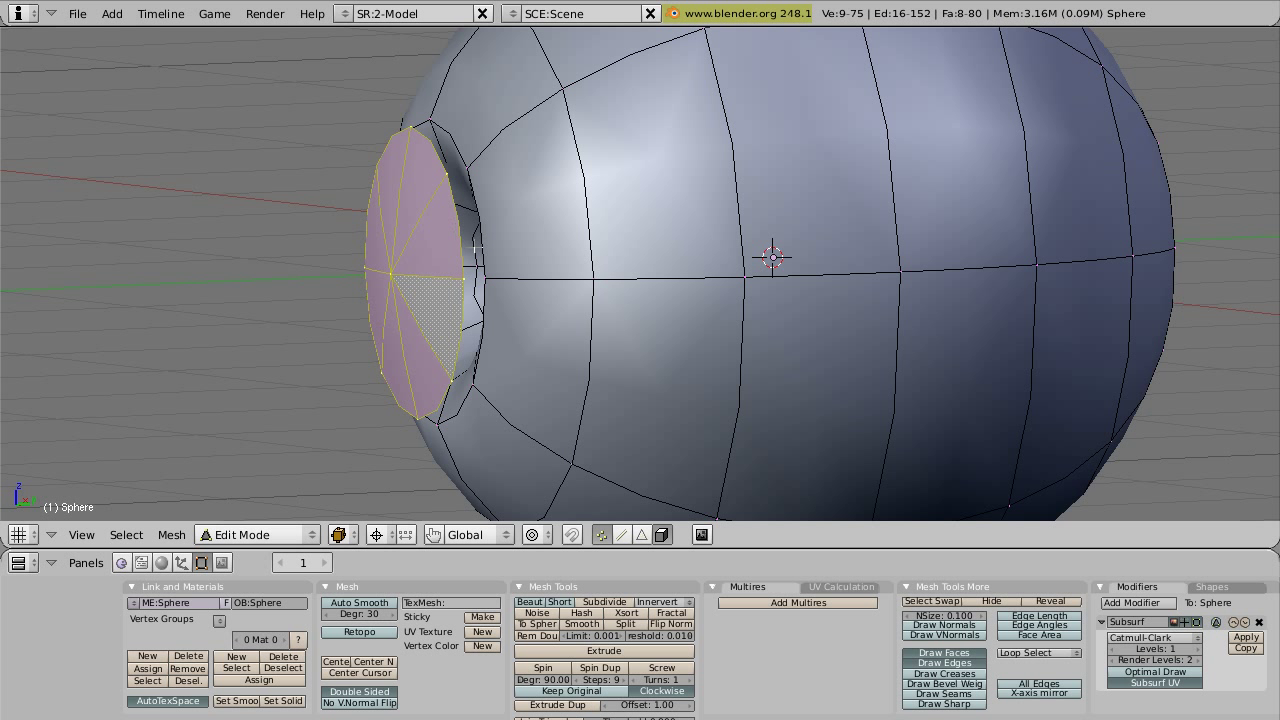
key(a)
alt+right_click(460, 230)
middle_drag(457, 229, 540, 224)
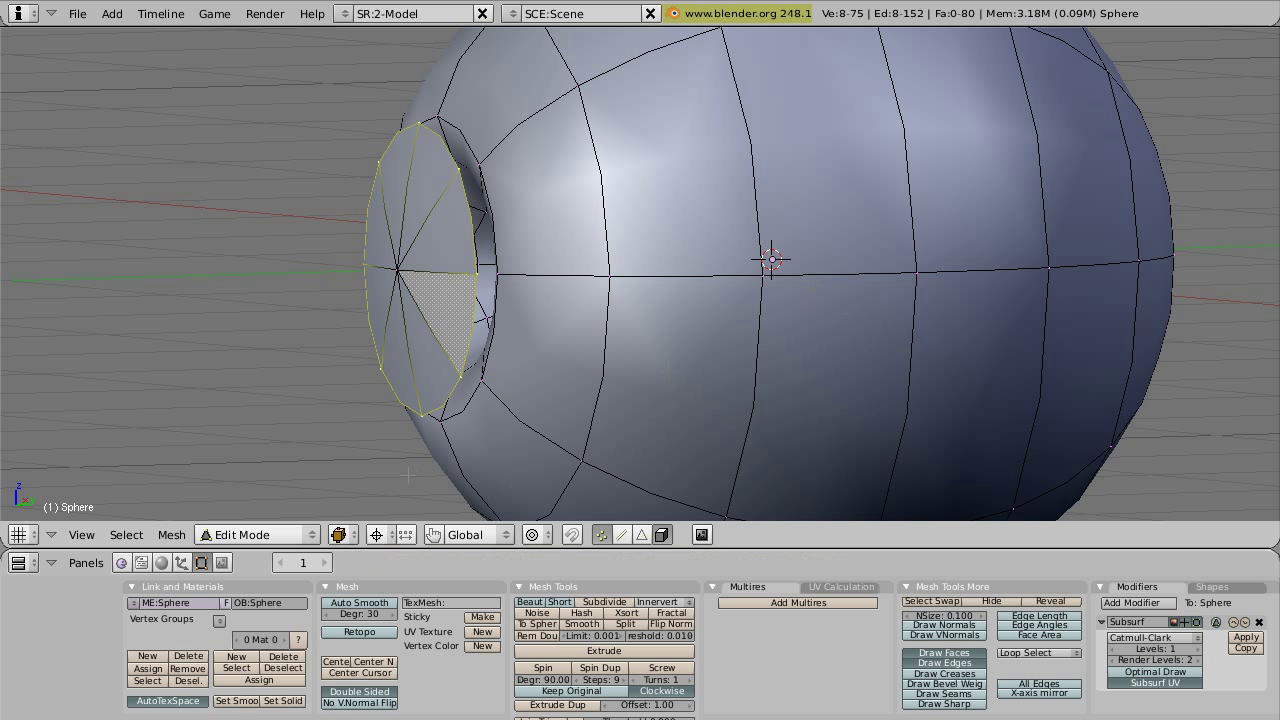
Step: With Median Point pivot, move the ring along Y and scale it to about 1.10
click(376, 535)
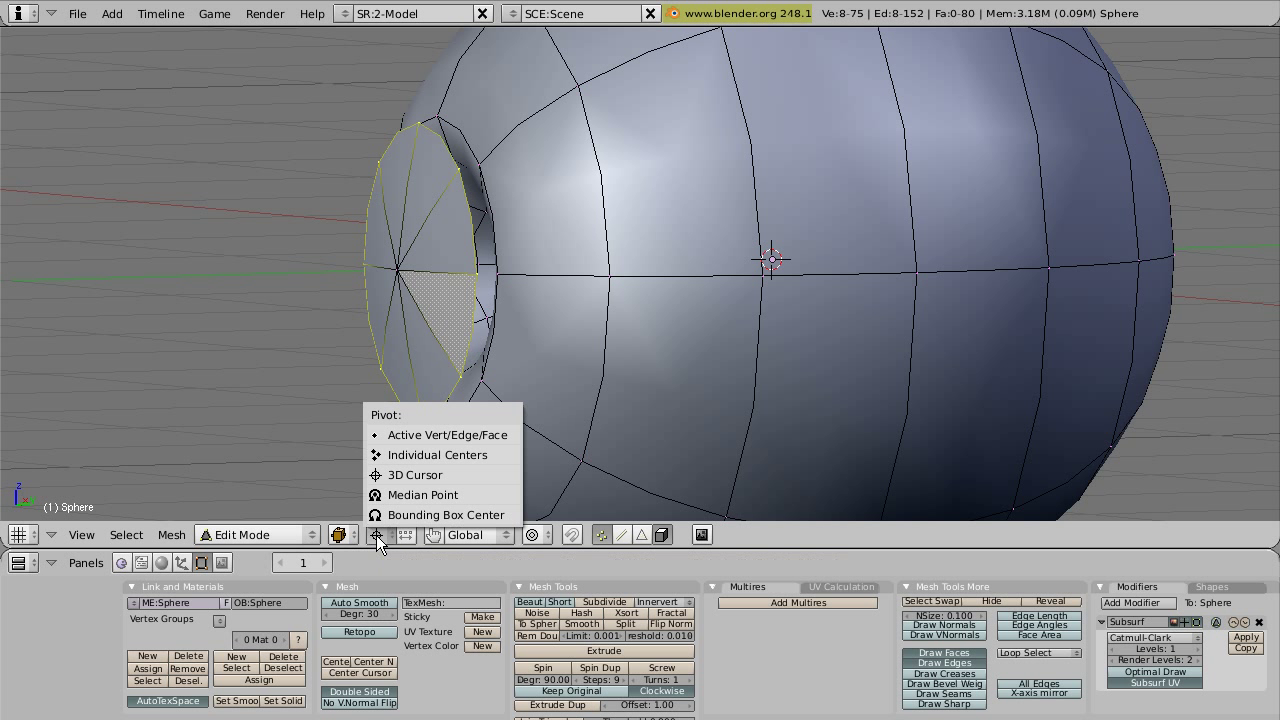
click(432, 494)
key(g)
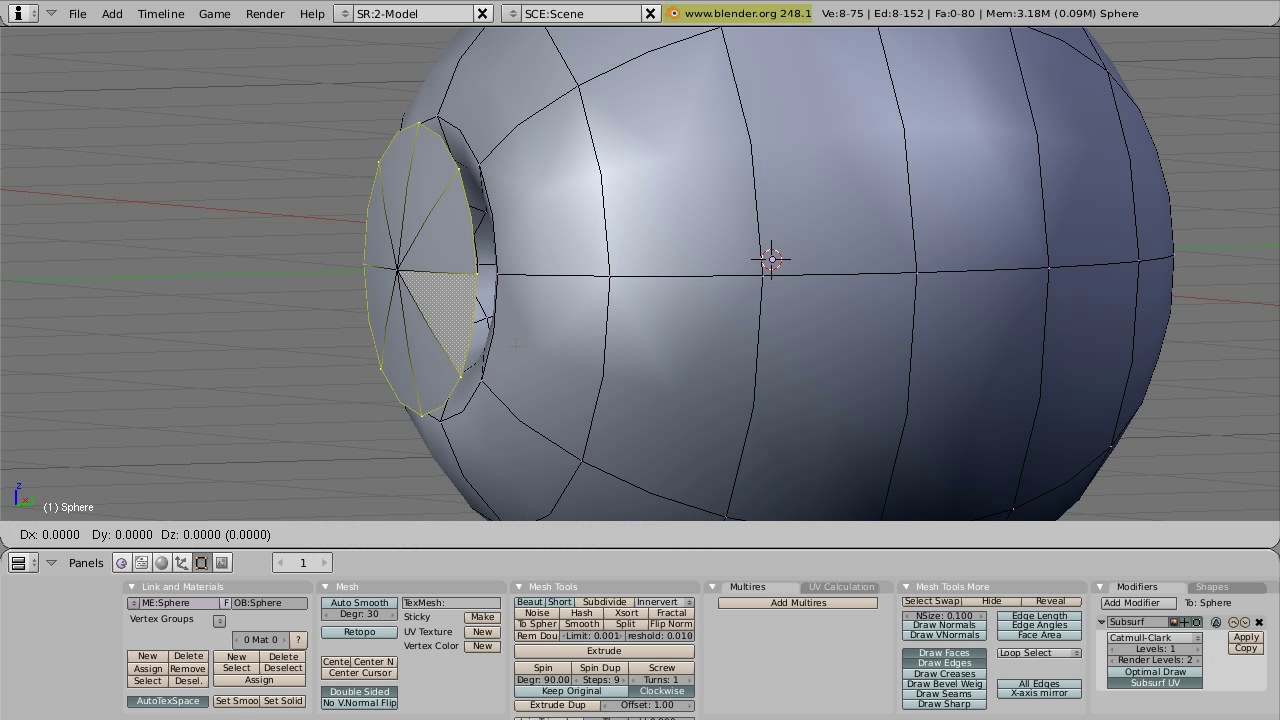
key(y)
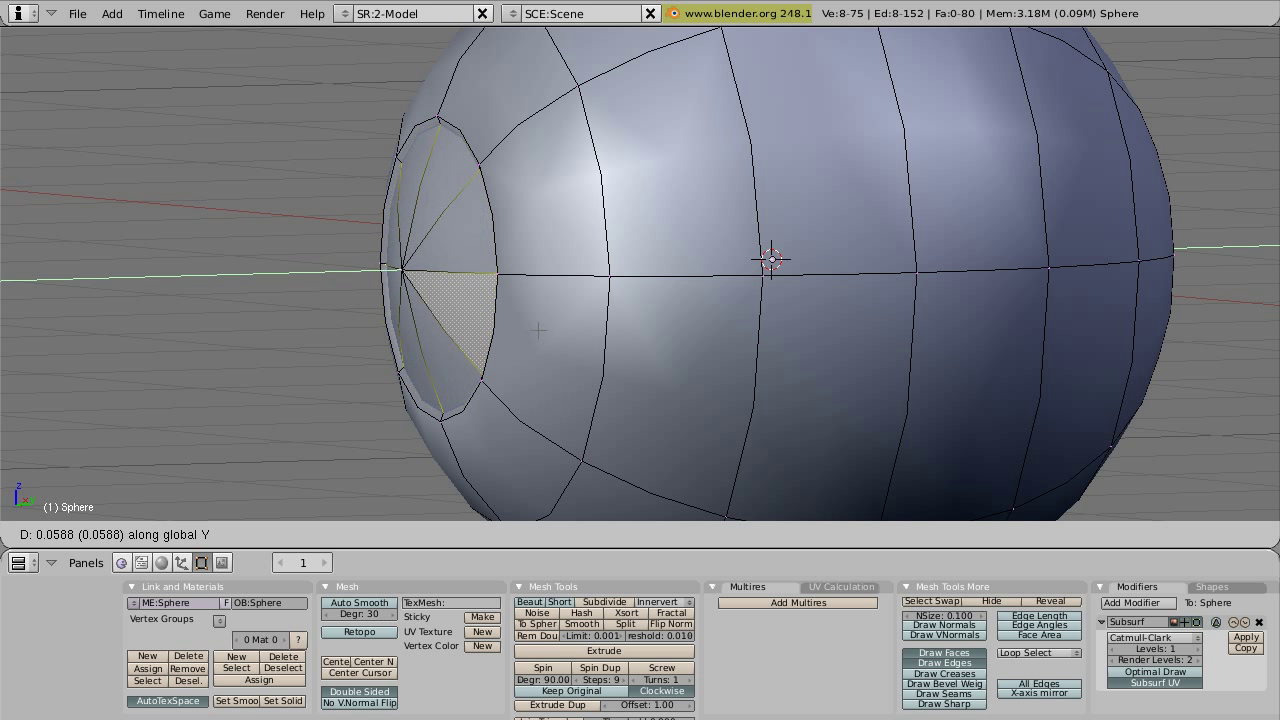
click(535, 332)
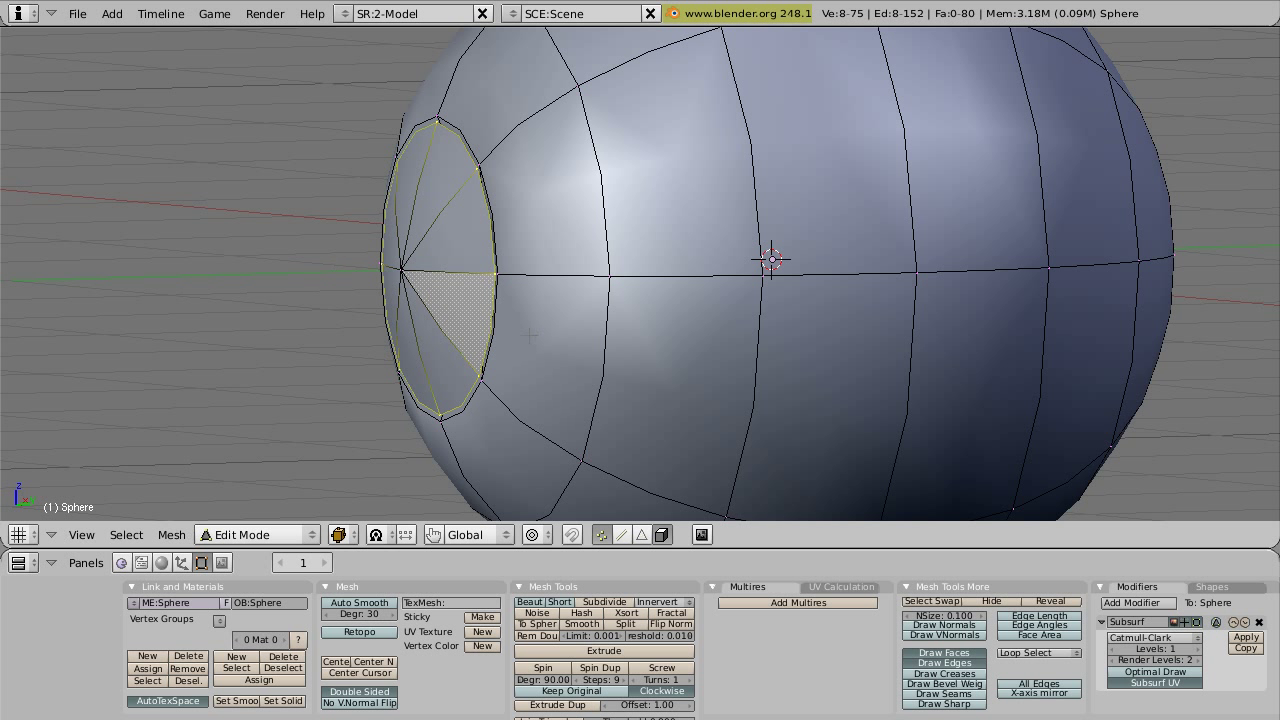
key(s)
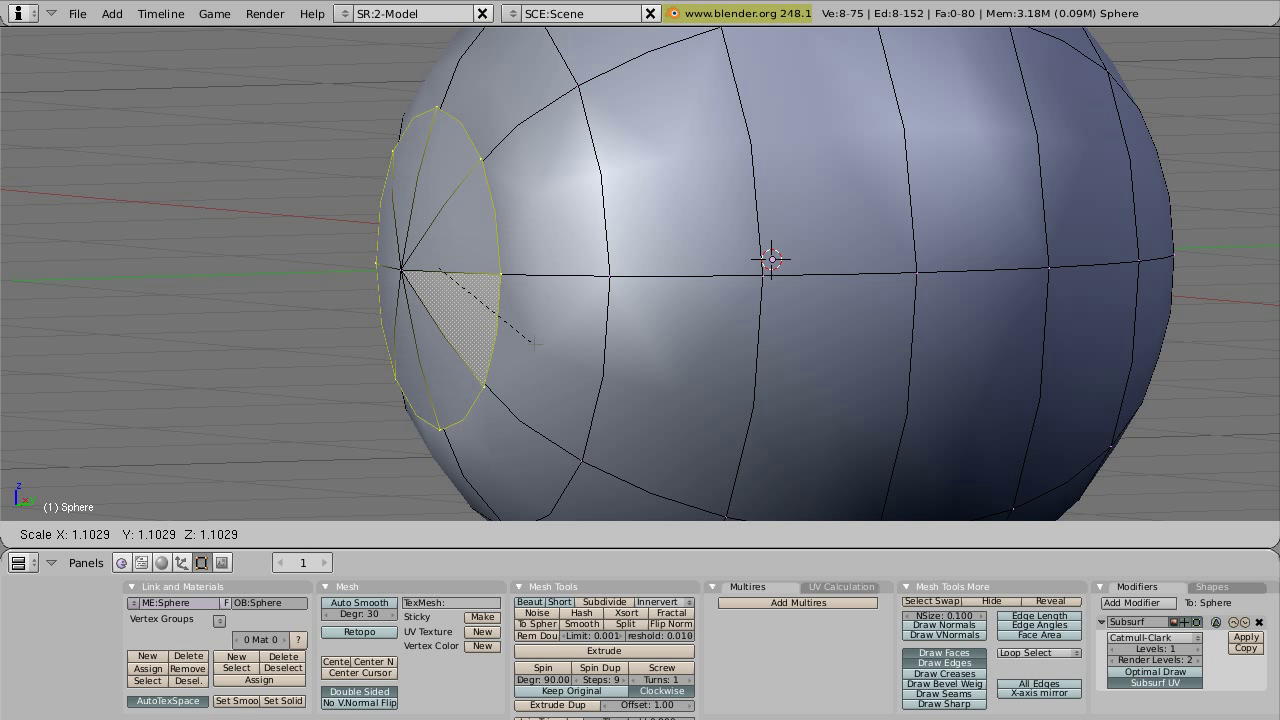
click(538, 345)
Step: Nudge the enlarged ring slightly further along Y
key(g)
key(y)
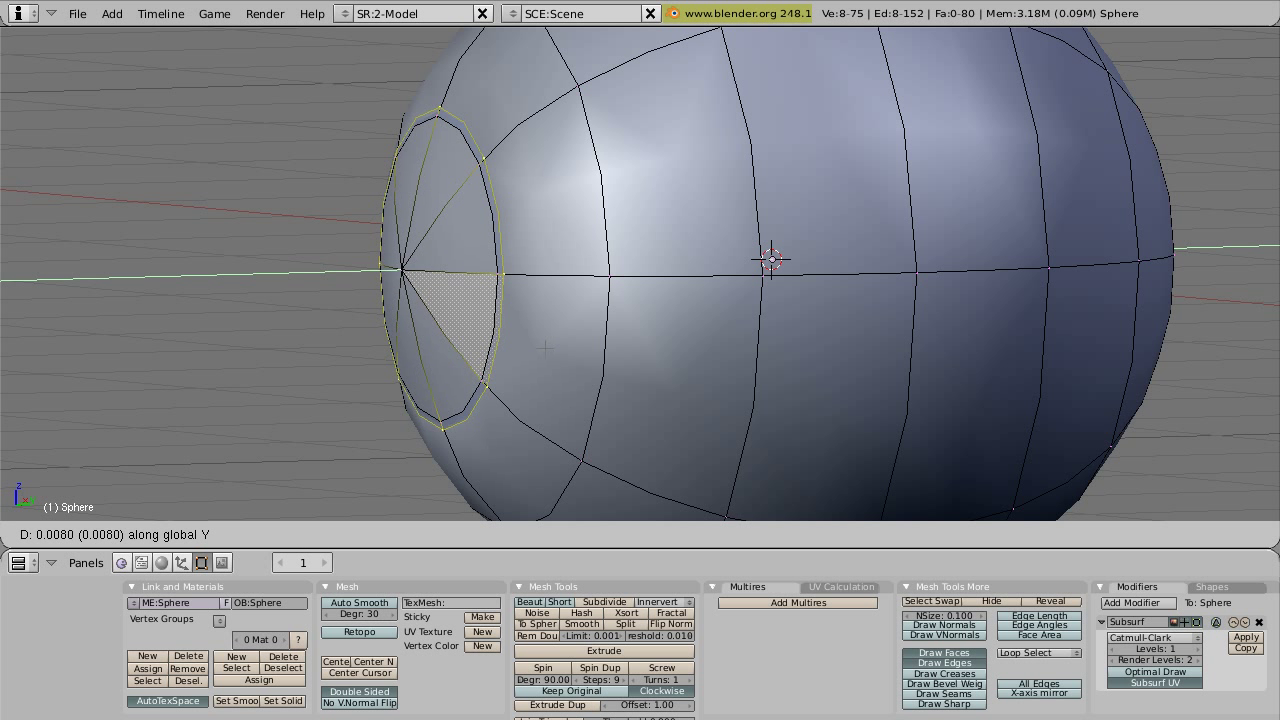
click(545, 347)
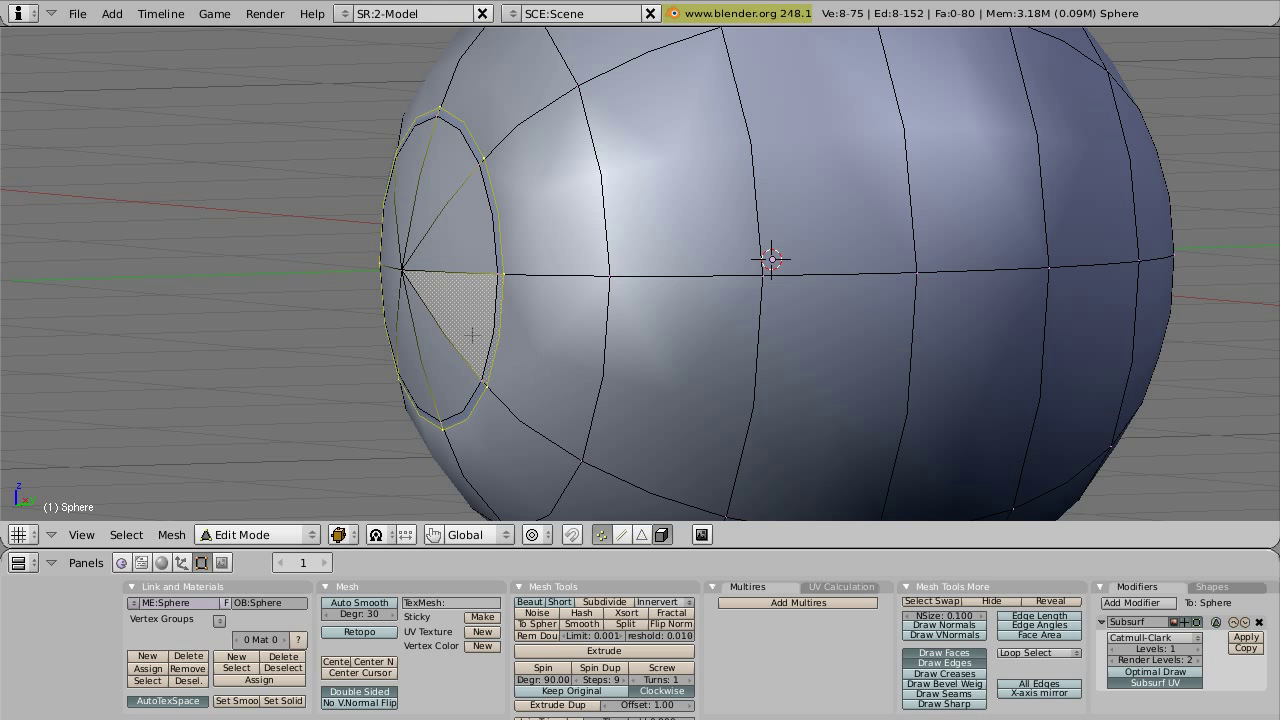
middle_drag(503, 281, 569, 249)
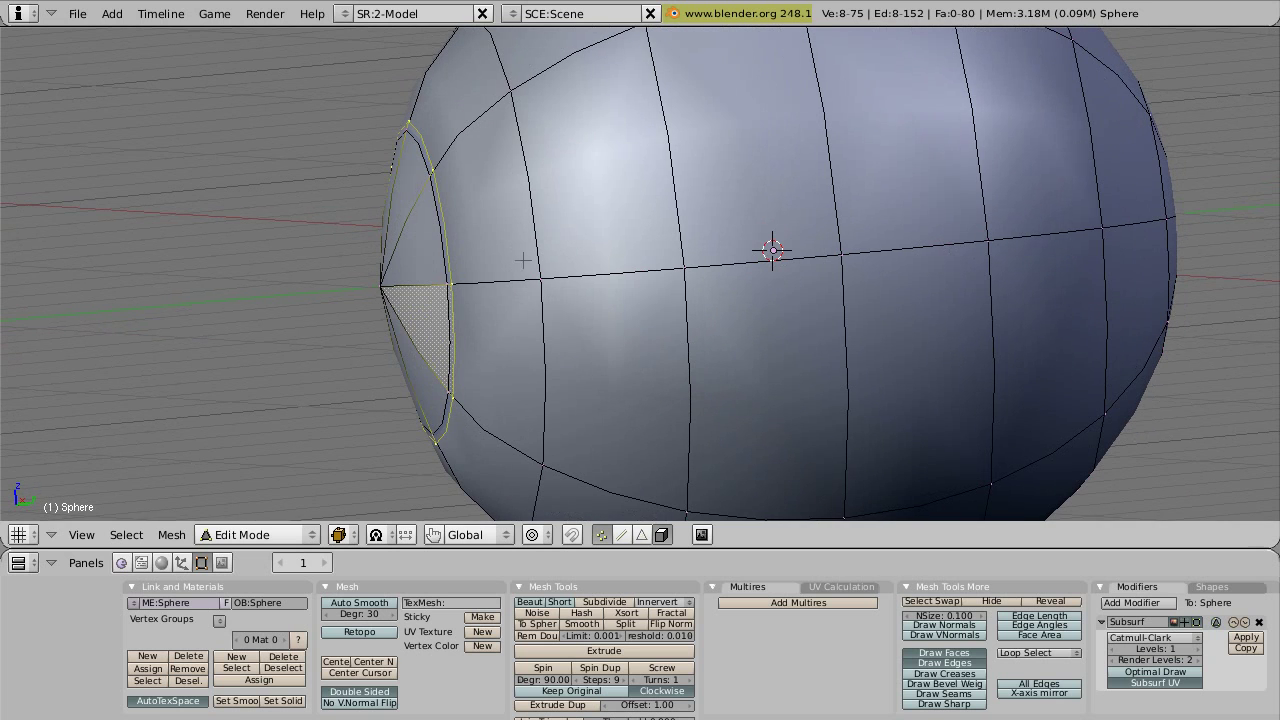
middle_drag(498, 295, 595, 273)
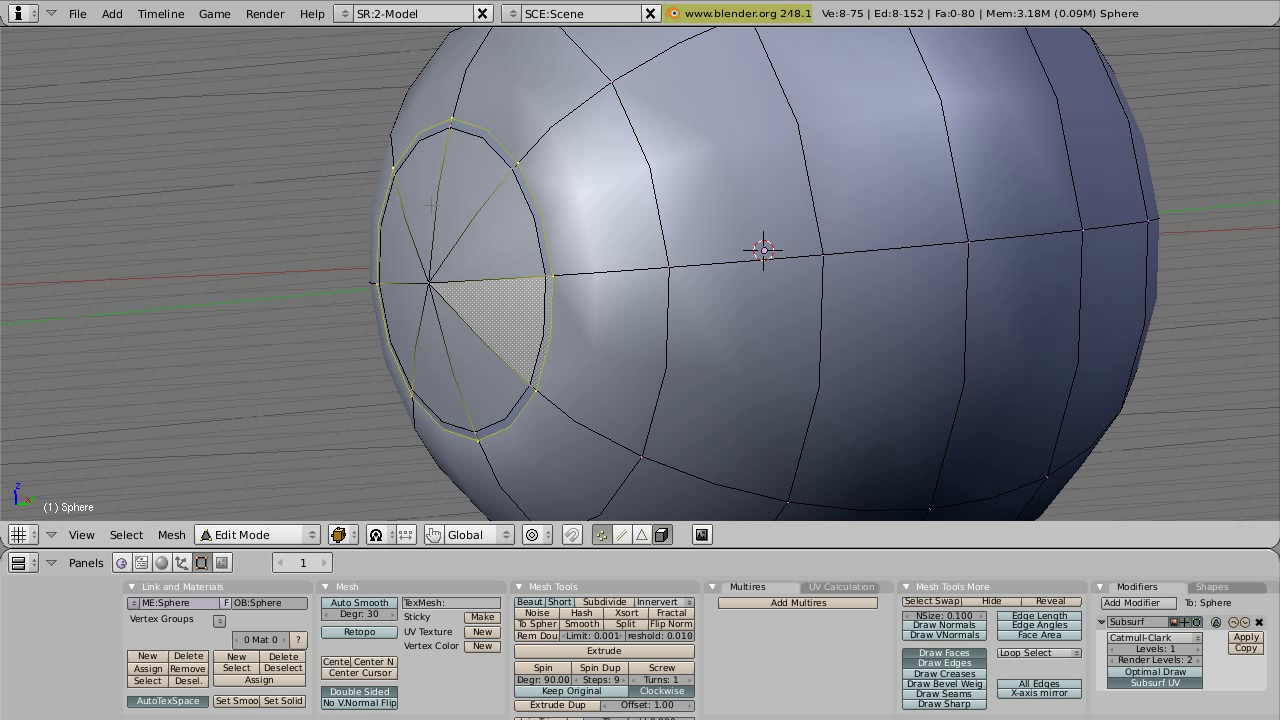
middle_drag(459, 283, 511, 316)
Step: Select the front disk's faces and knife across its spokes using Knife (Multicut) with 2 cuts
shift+right_click(447, 305)
key(k)
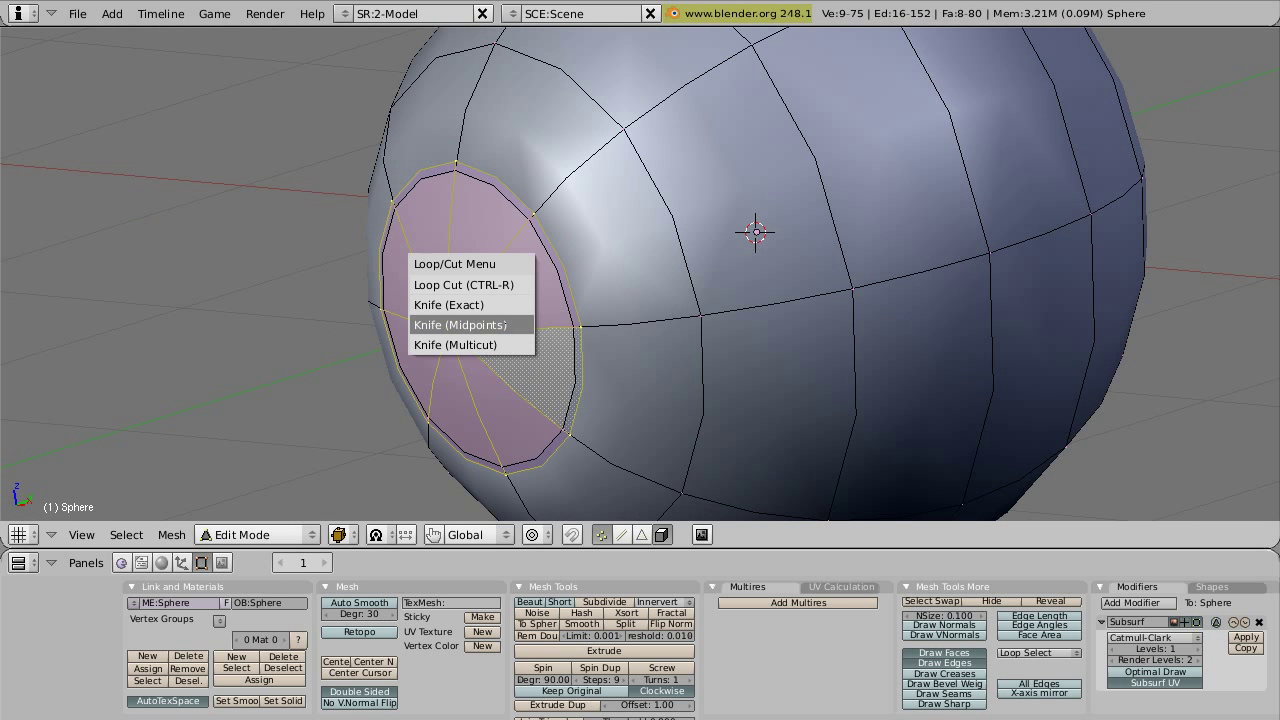
click(464, 344)
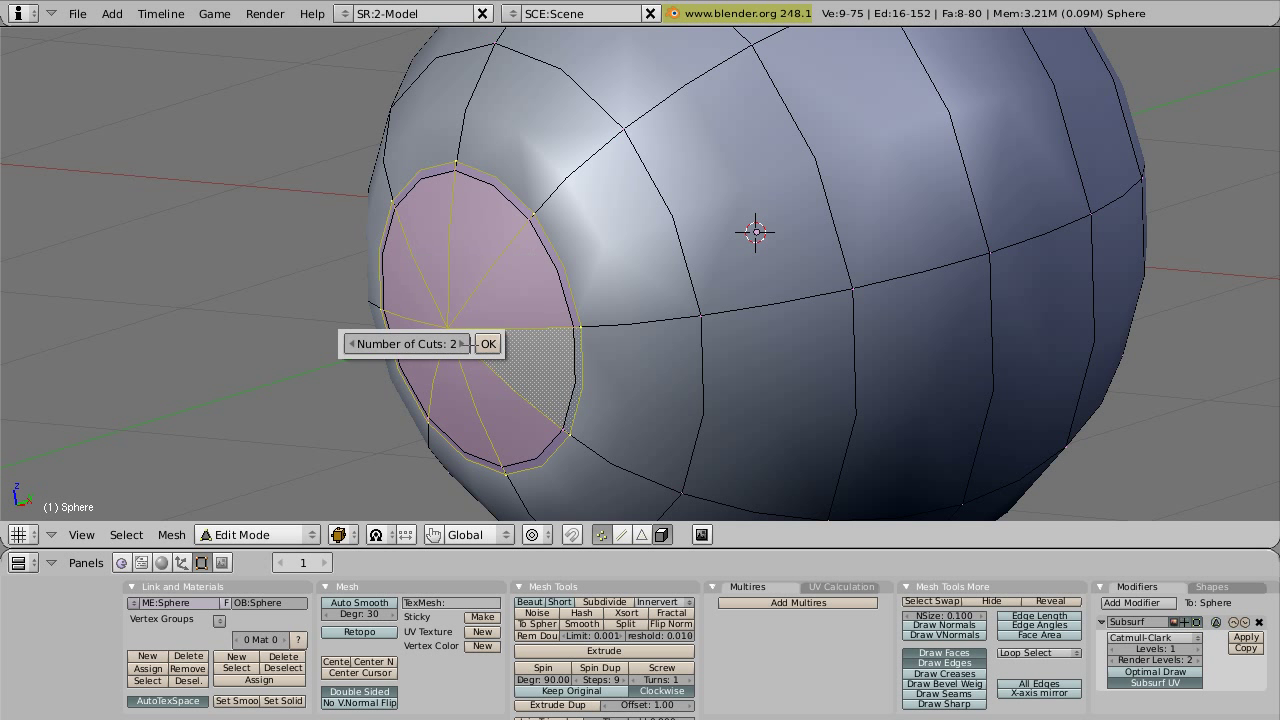
click(488, 343)
mouse_move(506, 342)
mouse_down()
mouse_move(456, 249)
mouse_move(437, 240)
mouse_move(403, 301)
mouse_move(426, 372)
mouse_move(490, 403)
mouse_up()
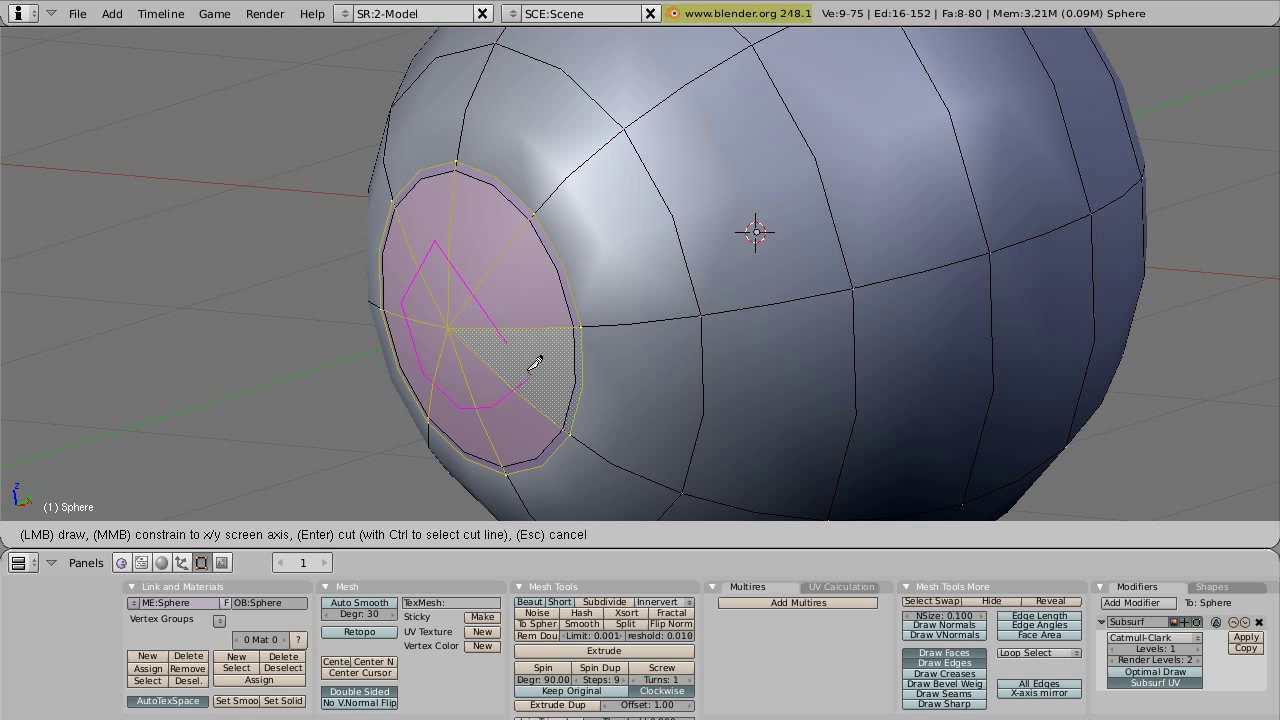
key(Return)
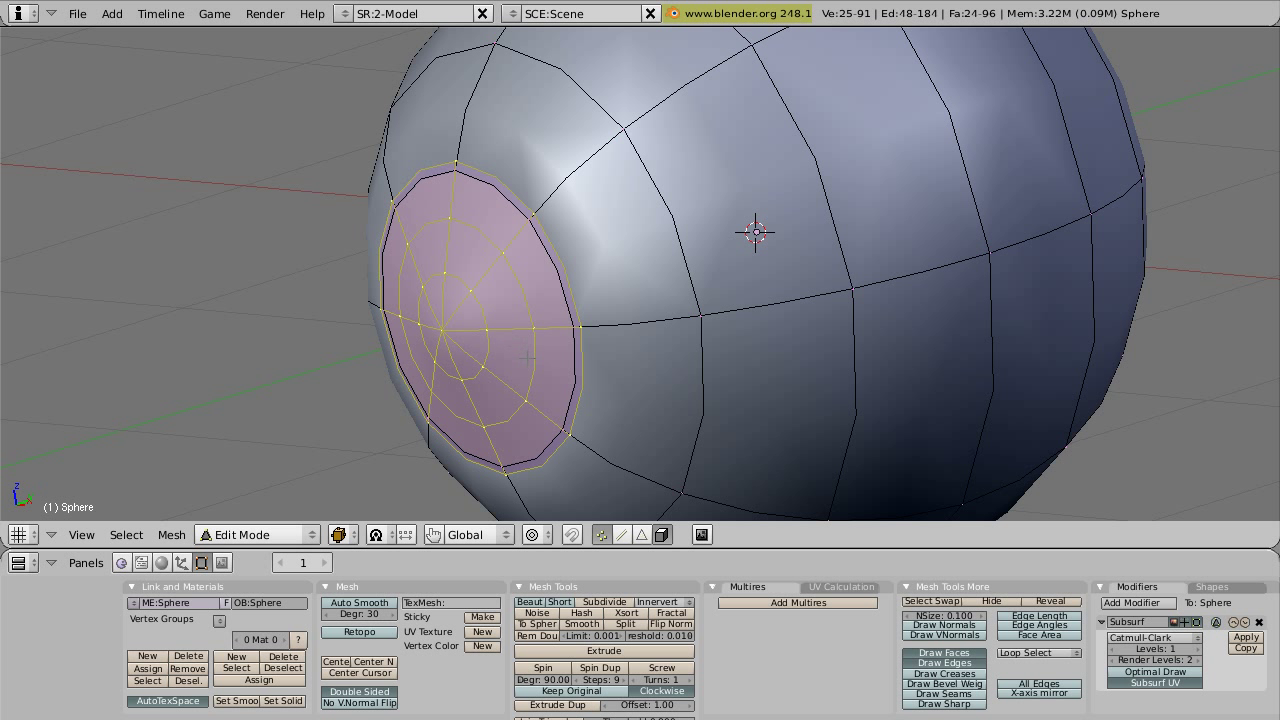
Step: Edge-slide an inner loop of the eye disk toward the rim, then move it along Y
key(a)
alt+right_click(534, 361)
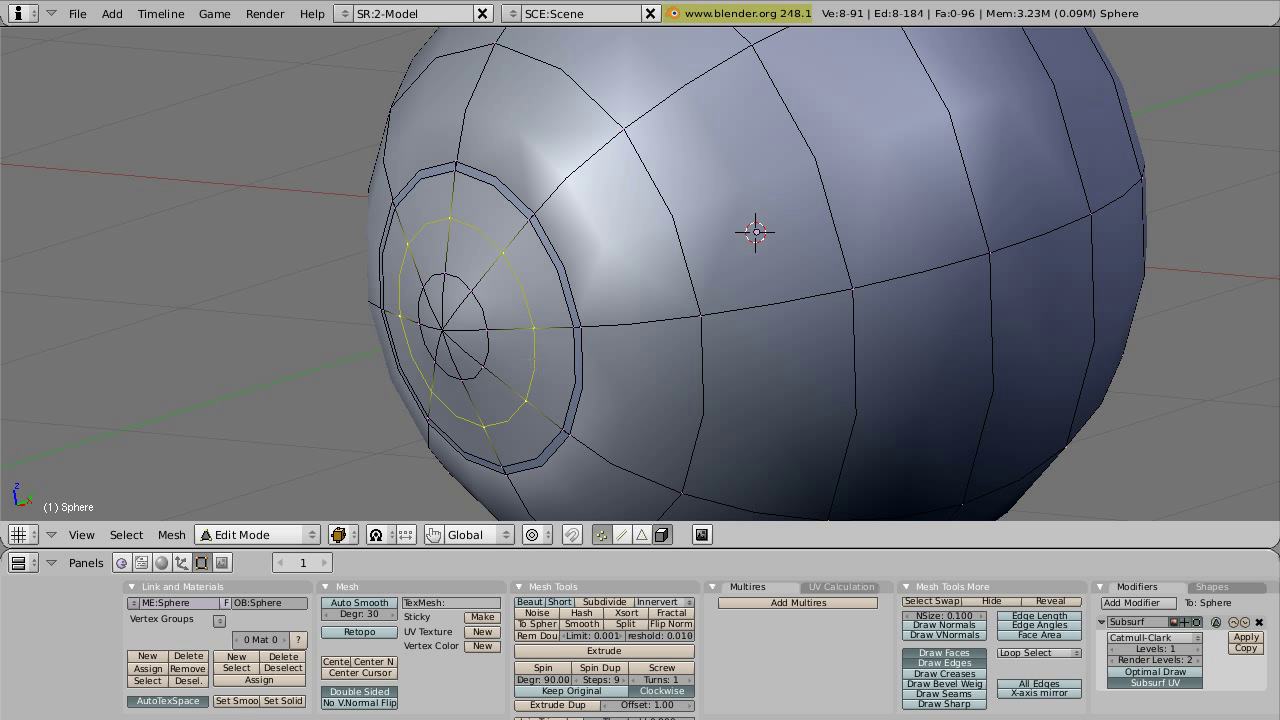
key(ctrl+e)
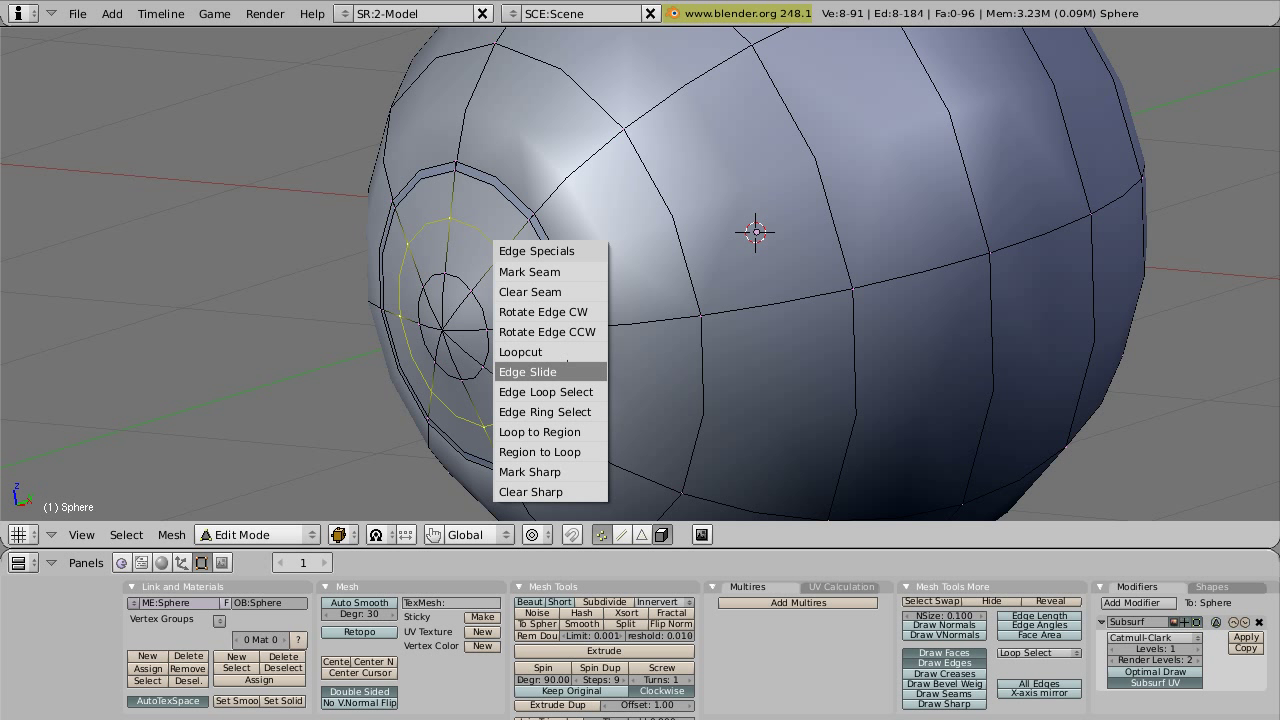
click(527, 371)
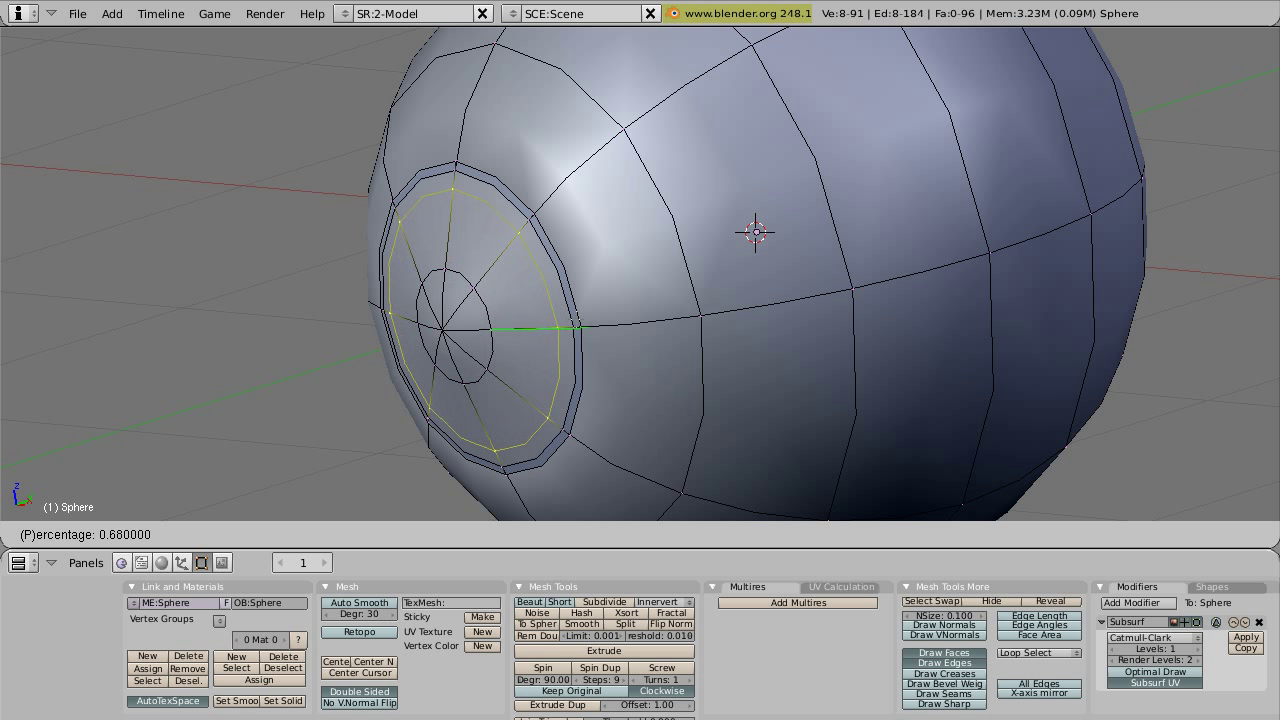
click(587, 302)
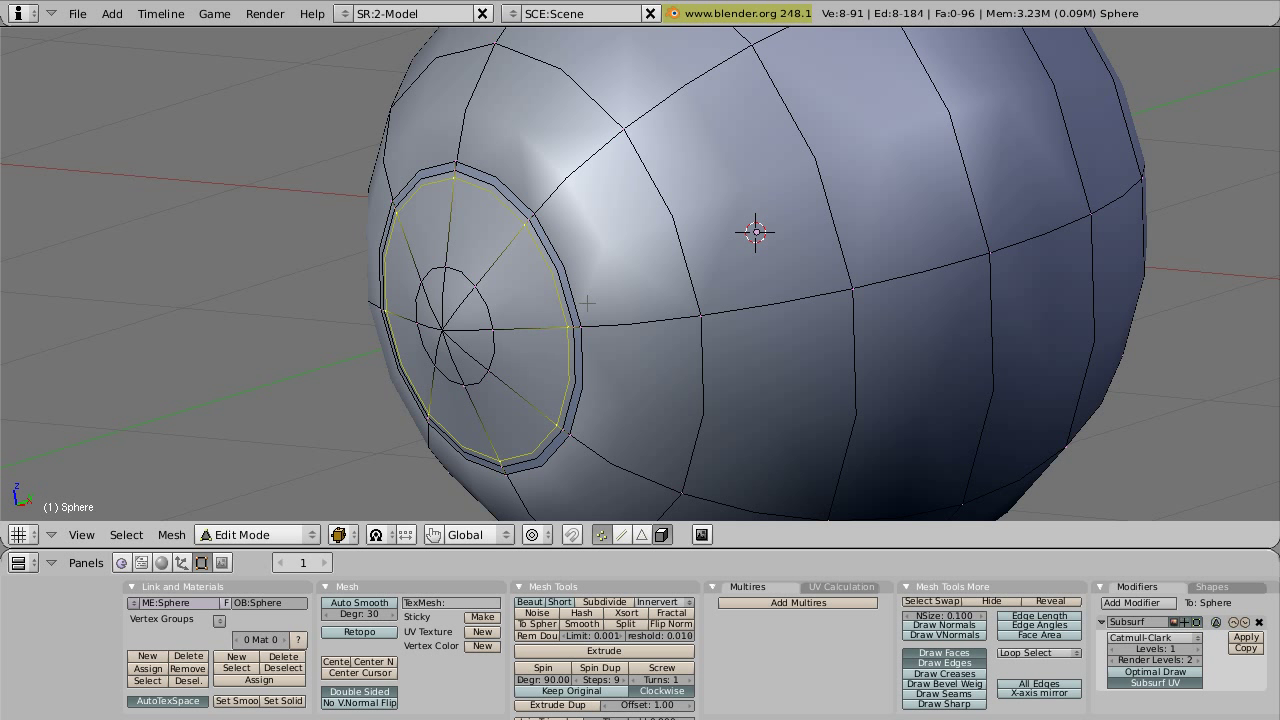
key(g)
key(y)
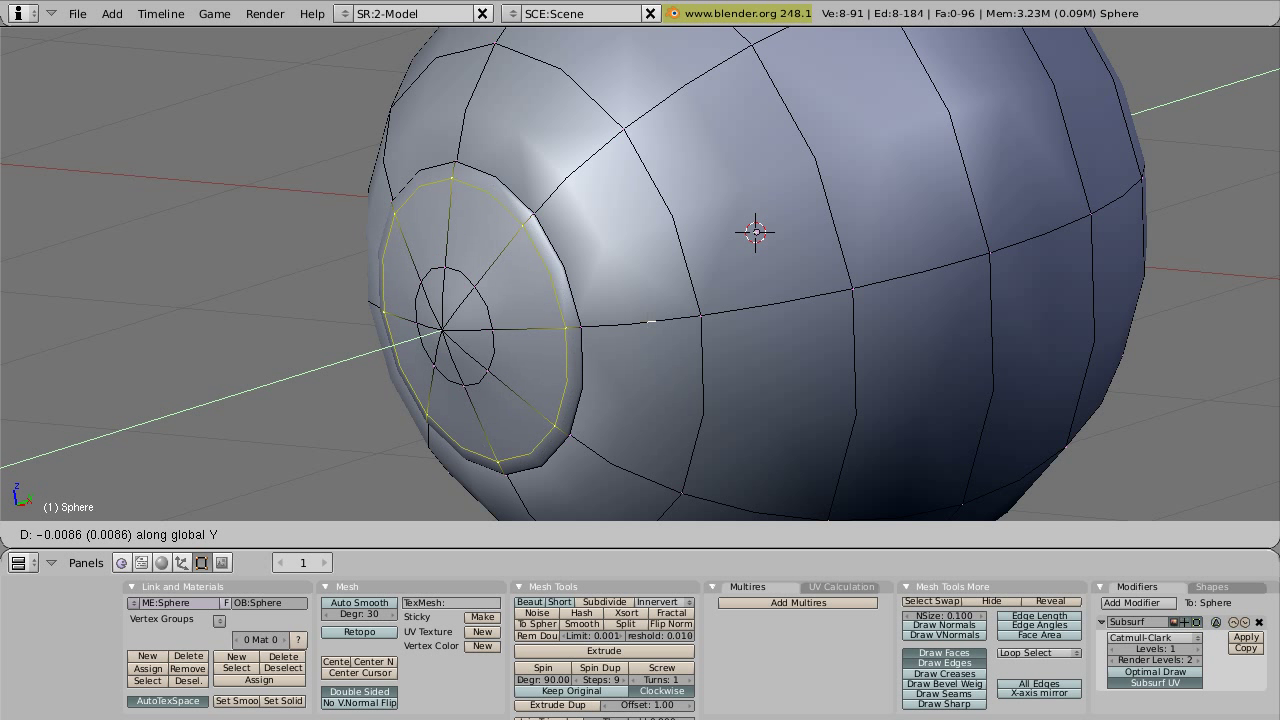
key(Return)
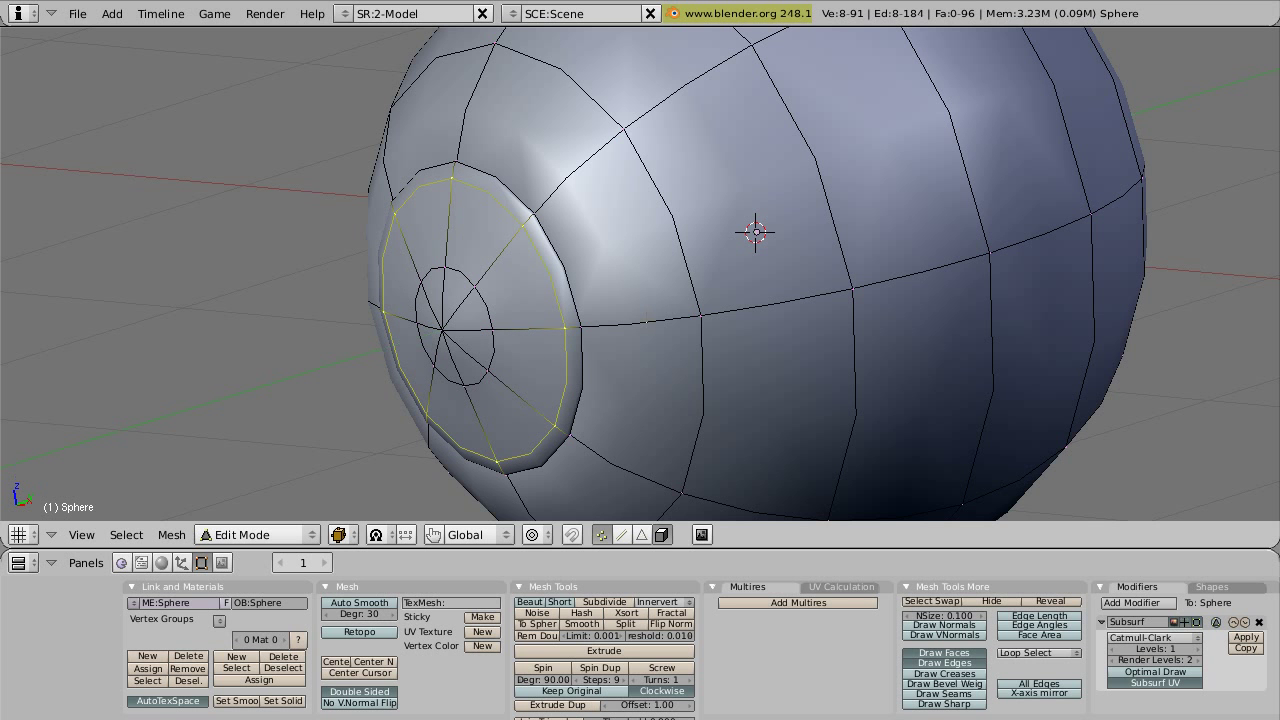
Step: Pull the eye's centre vertex forward along Y
scroll(586, 277, up, 4)
middle_drag(469, 264, 494, 266)
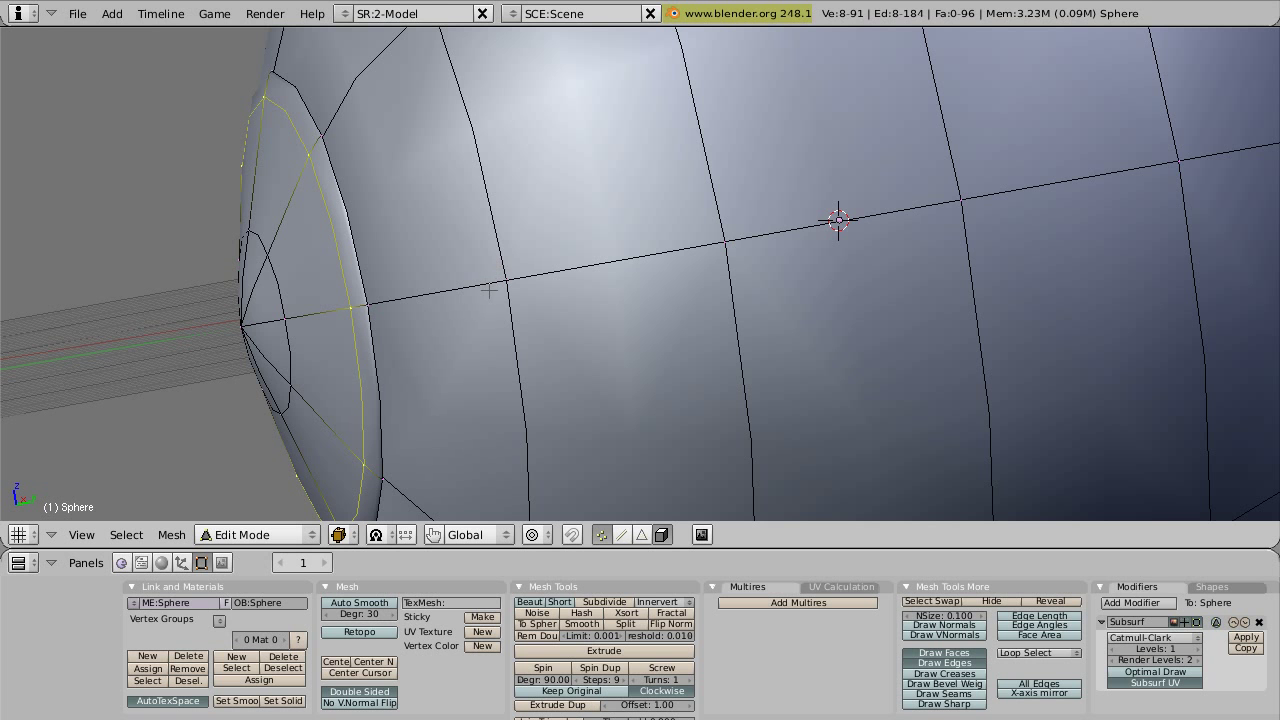
middle_drag(515, 325, 558, 314)
middle_drag(414, 312, 477, 312)
middle_drag(408, 290, 532, 291)
right_click(320, 288)
key(g)
key(y)
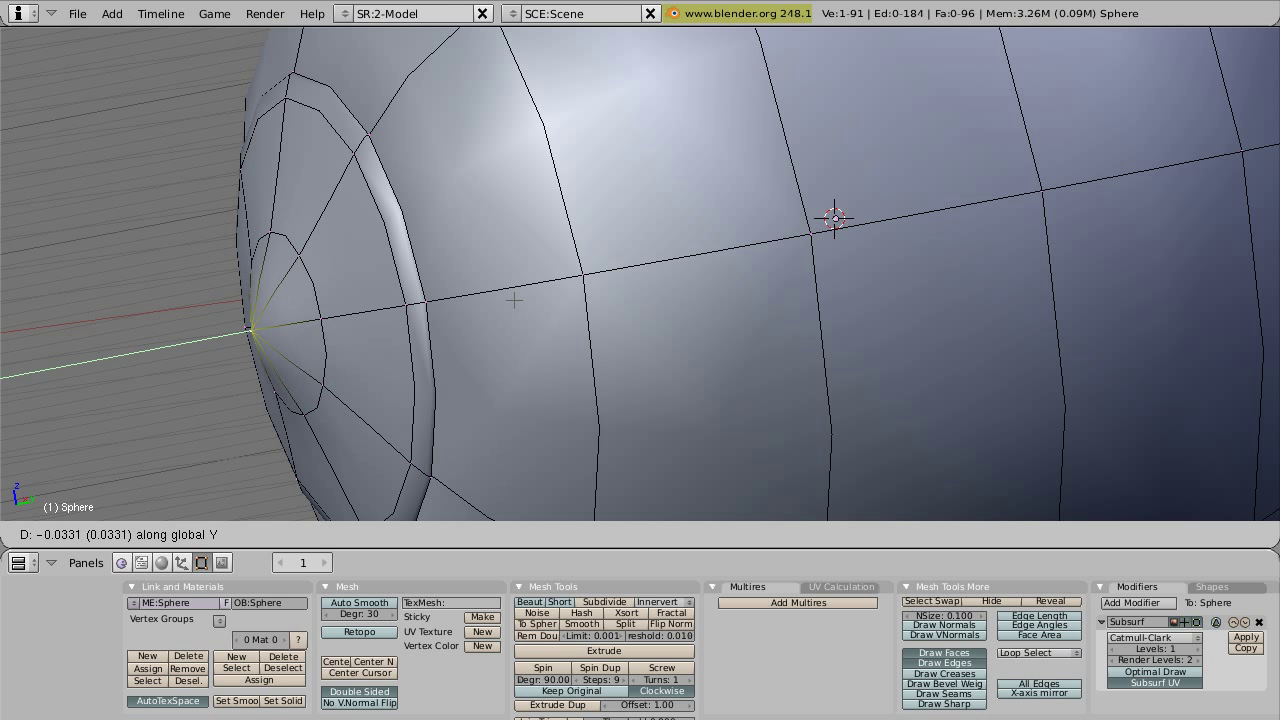
click(514, 299)
middle_drag(514, 299, 470, 272)
Step: Scale an inner edge loop to about 1.18 and shift it along Y
key(a)
alt+right_click(390, 290)
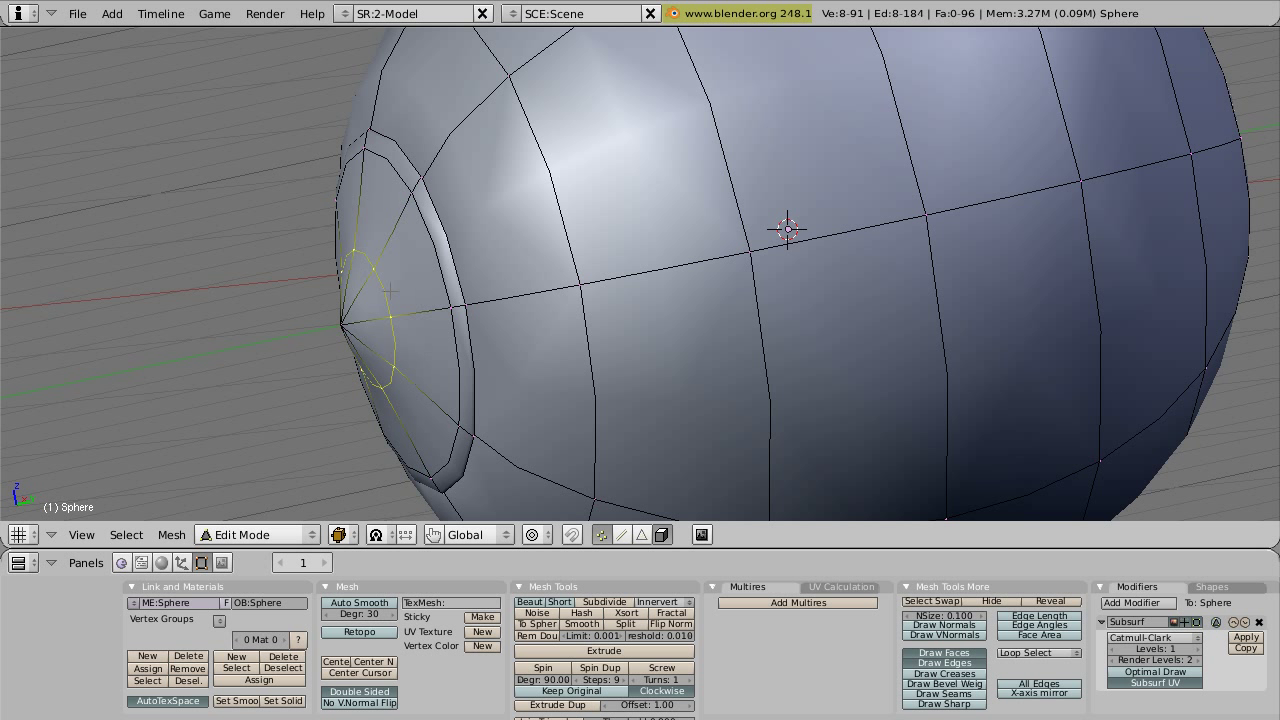
key(s)
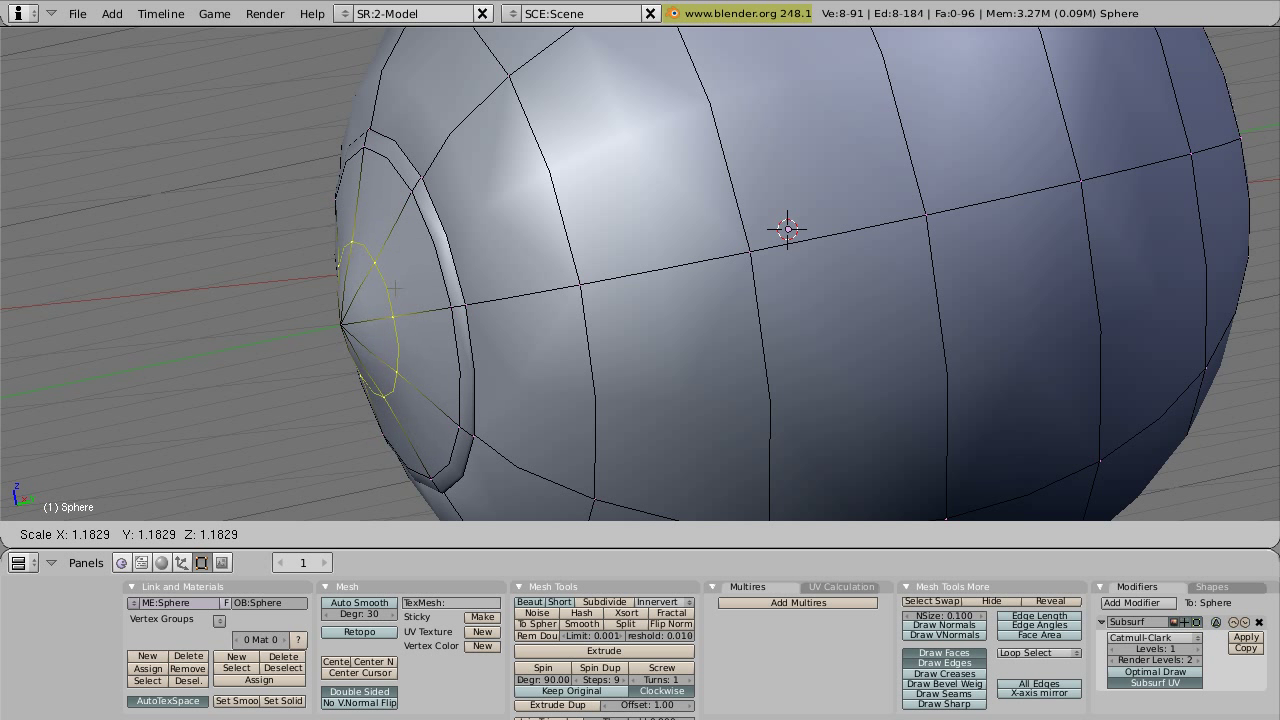
click(399, 283)
middle_drag(399, 283, 550, 297)
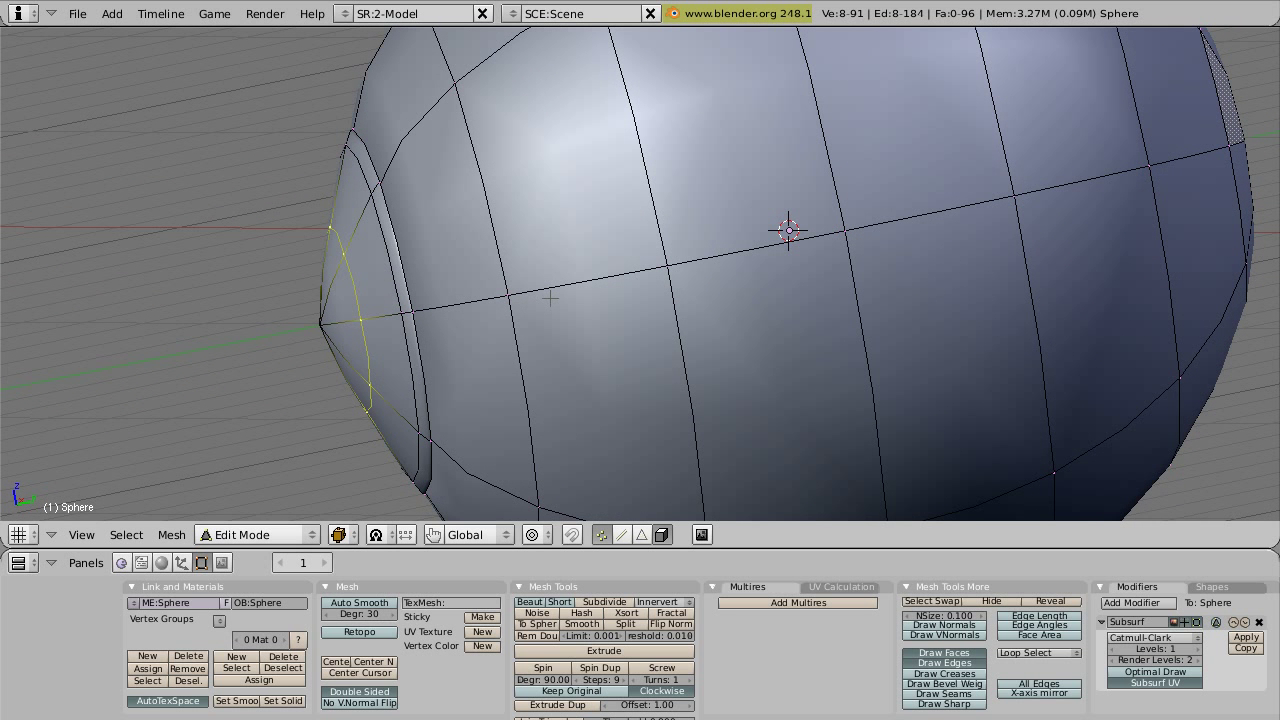
key(g)
key(y)
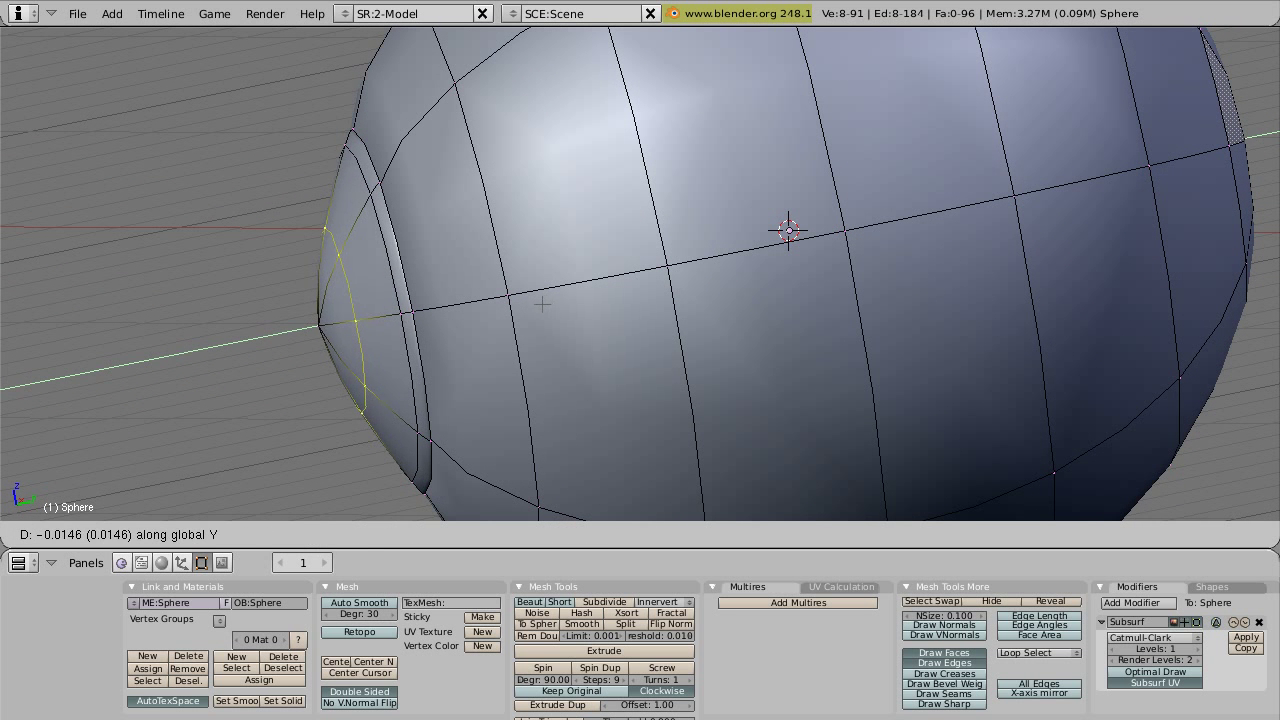
click(542, 320)
Step: Shrink the same edge loop slightly to round off the lens dome
key(s)
click(524, 320)
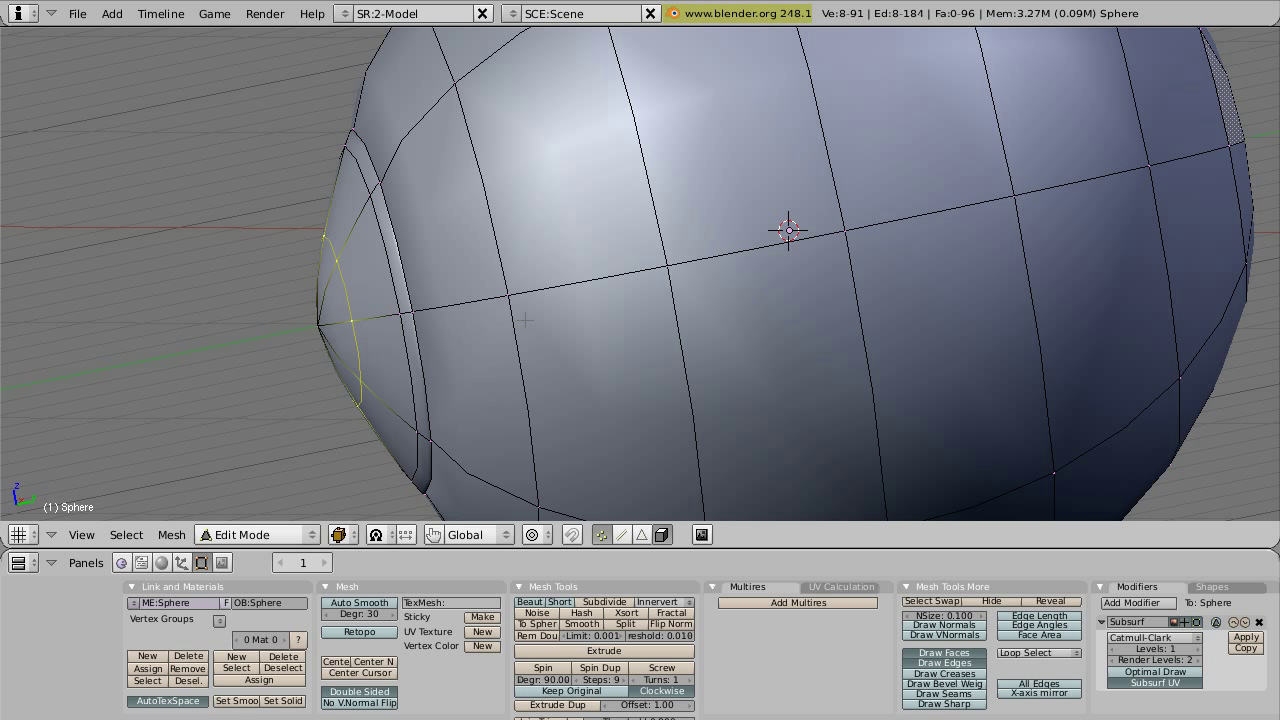
scroll(524, 320, down, 3)
middle_drag(524, 320, 640, 314)
middle_drag(565, 291, 585, 290)
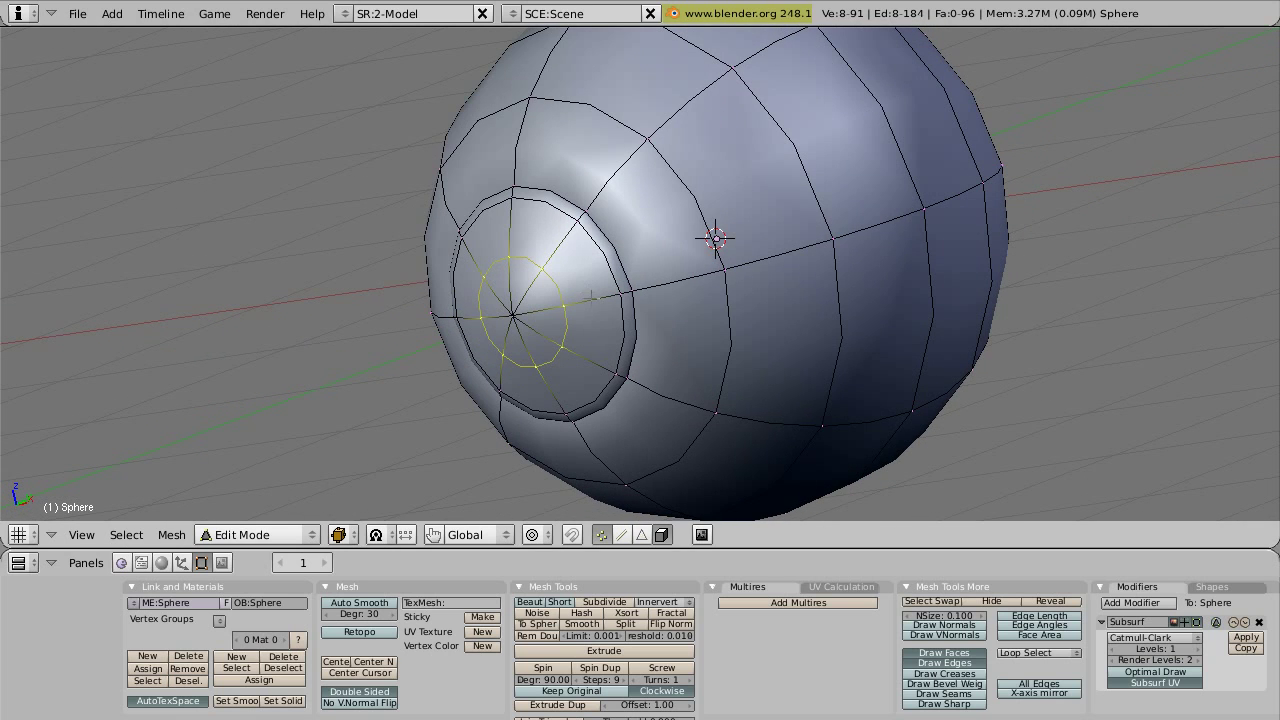
middle_drag(650, 314, 807, 303)
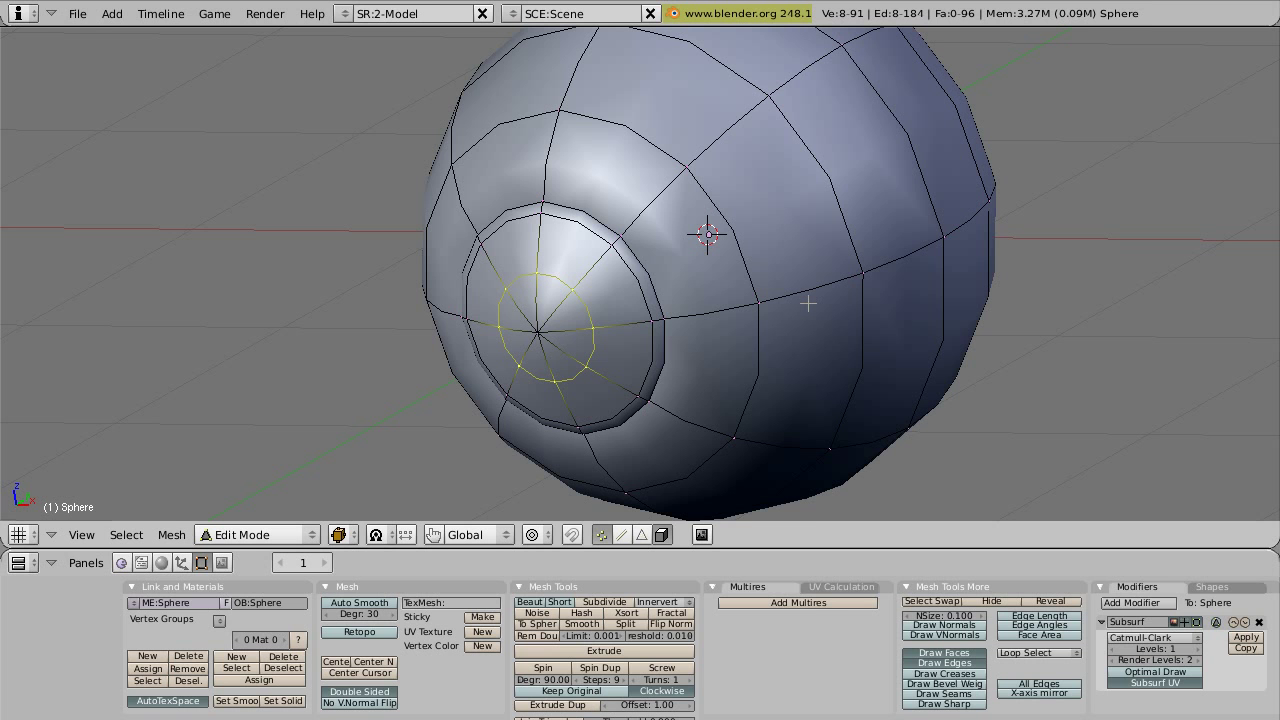
Step: Switch the sphere to Object Mode and orbit the view to inspect the smoothed eyeball and domed lens
key(Tab)
scroll(790, 307, down, 3)
middle_drag(791, 308, 612, 328)
scroll(728, 296, up, 1)
scroll(728, 295, up, 1)
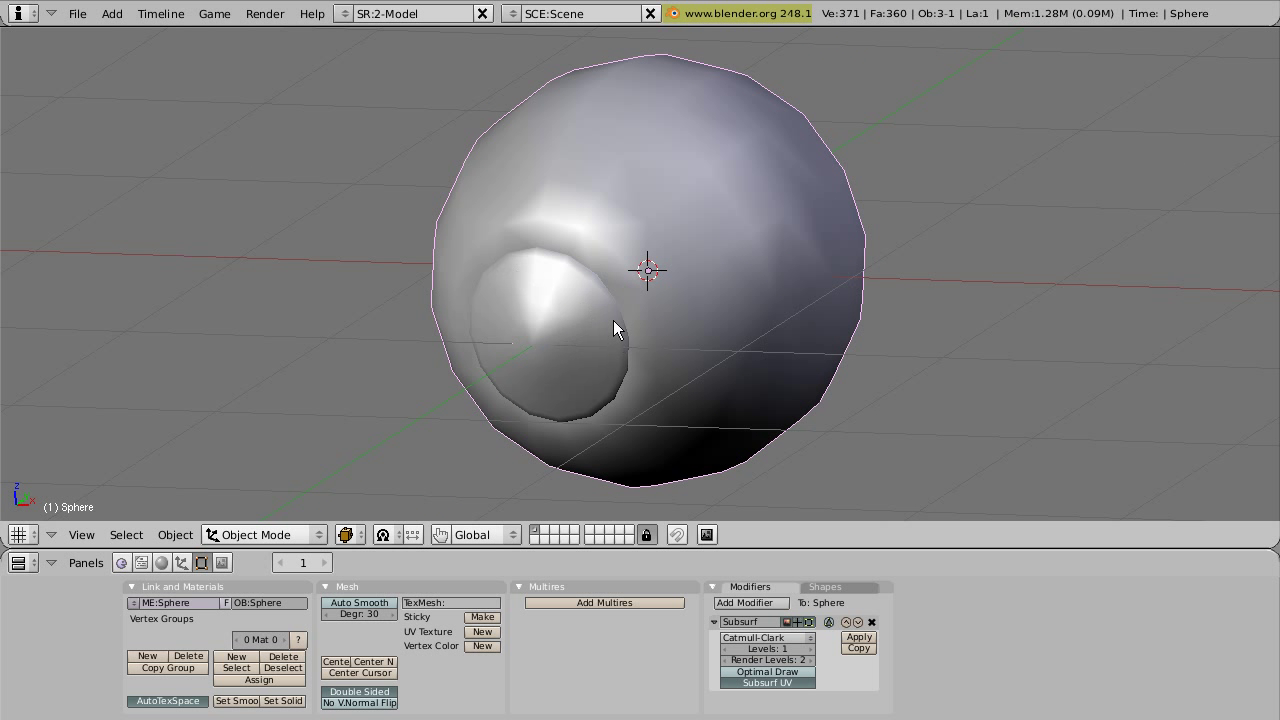